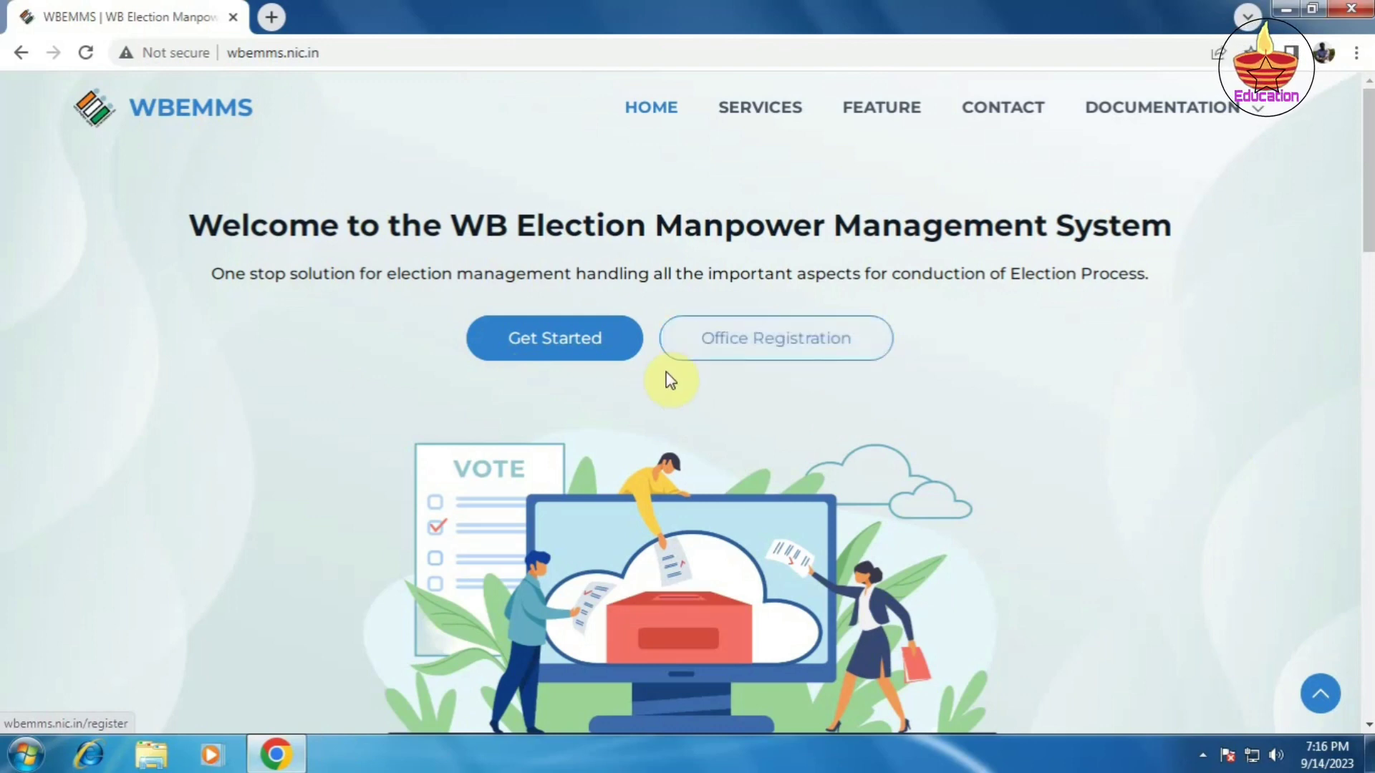
Step: Go from the WBEMMS welcome page to the login page with Get Started
left_click(570, 348)
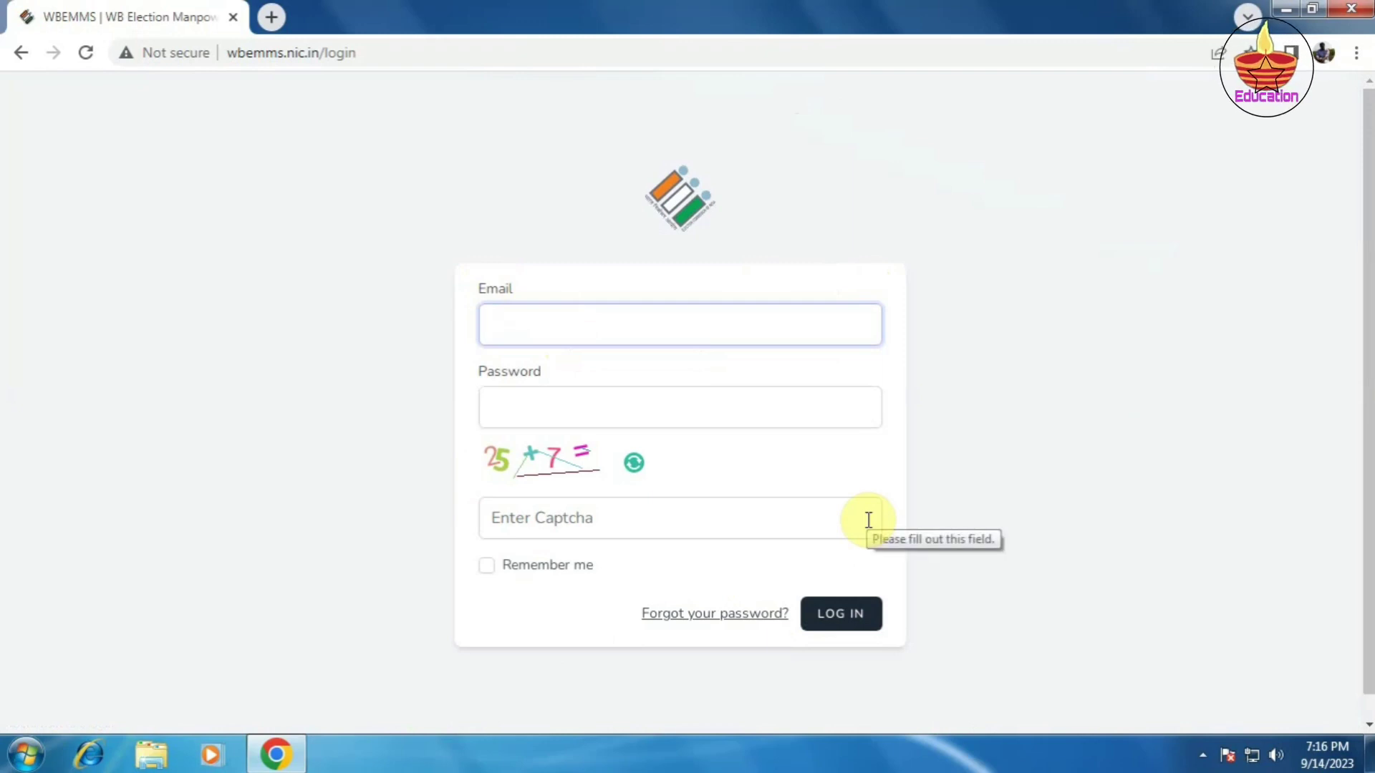
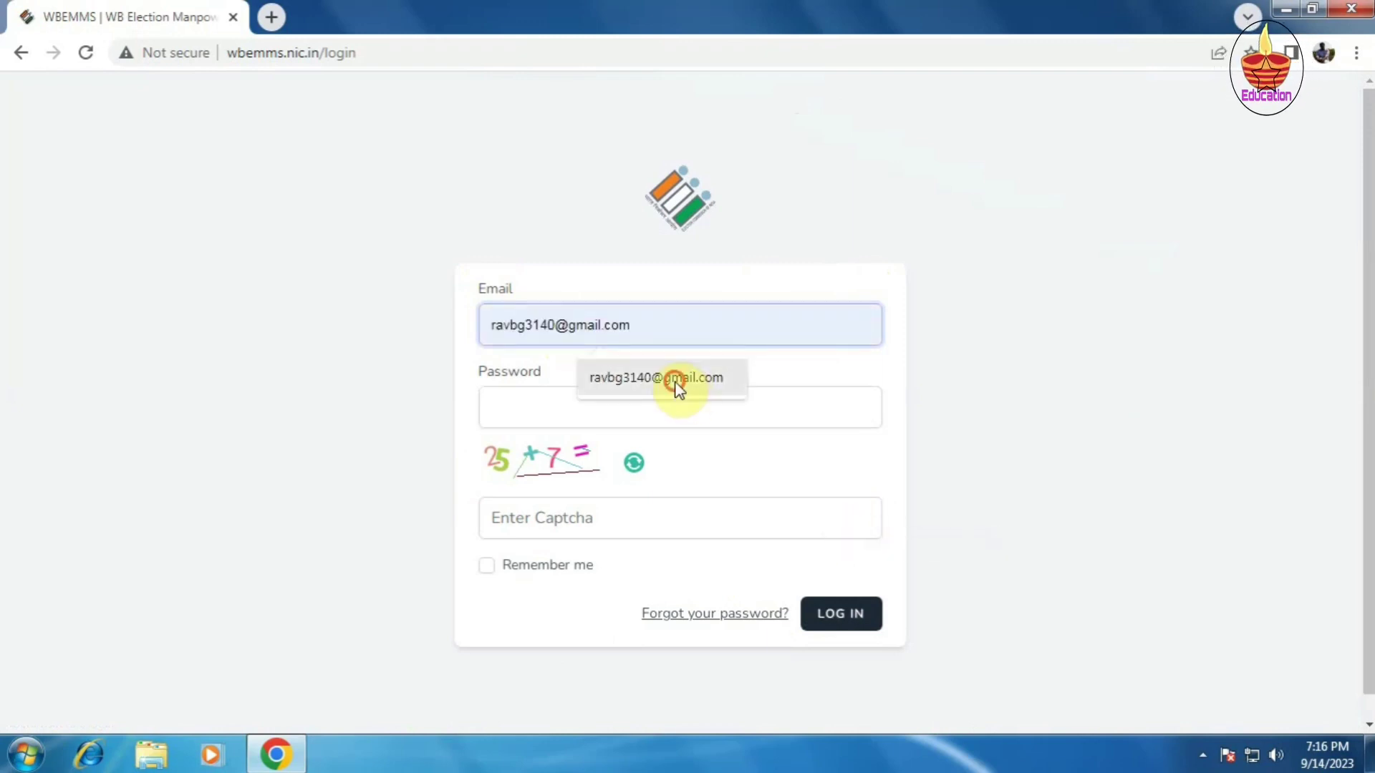
Step: Log in with the account e-mail and password, captcha answer 32, and Remember me ticked
left_click(676, 385)
left_click(507, 408)
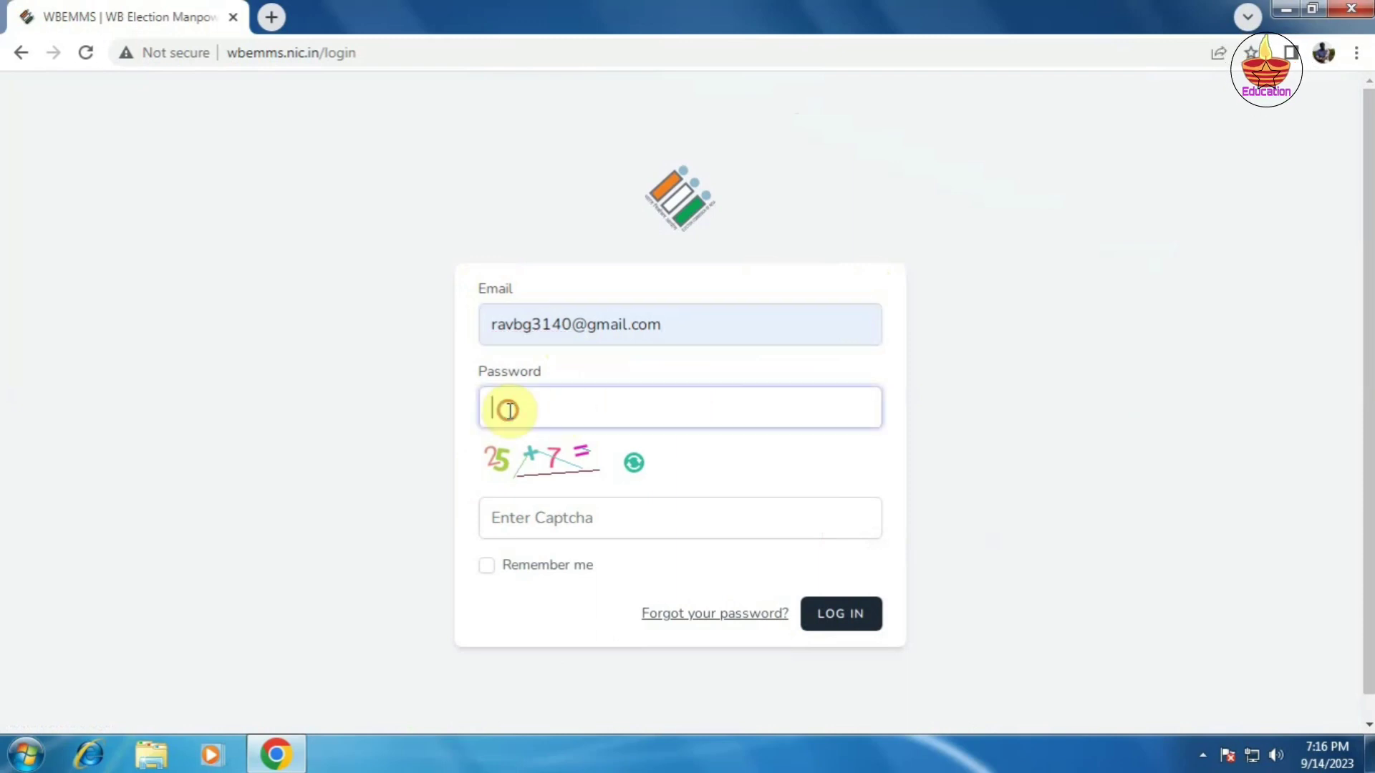
type("••••••••••")
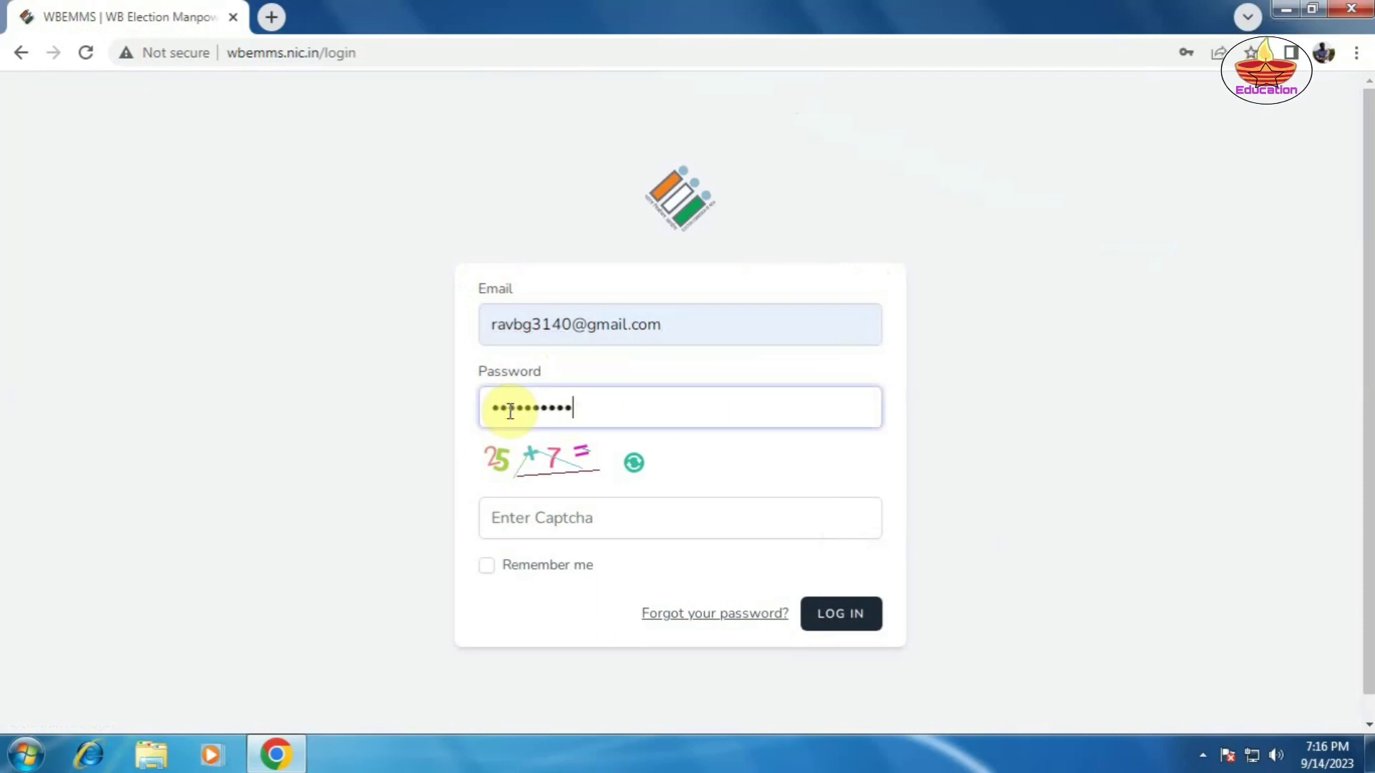
left_click(510, 517)
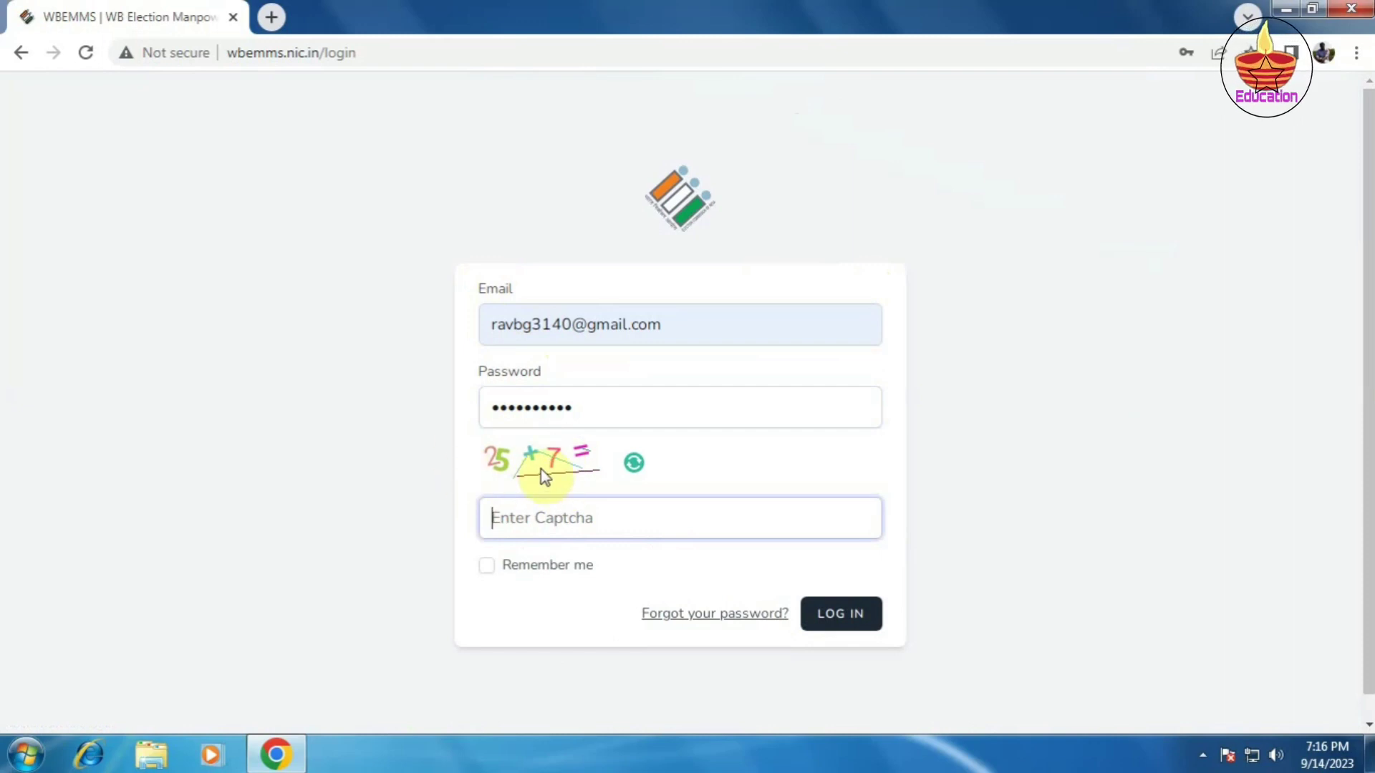
type("32")
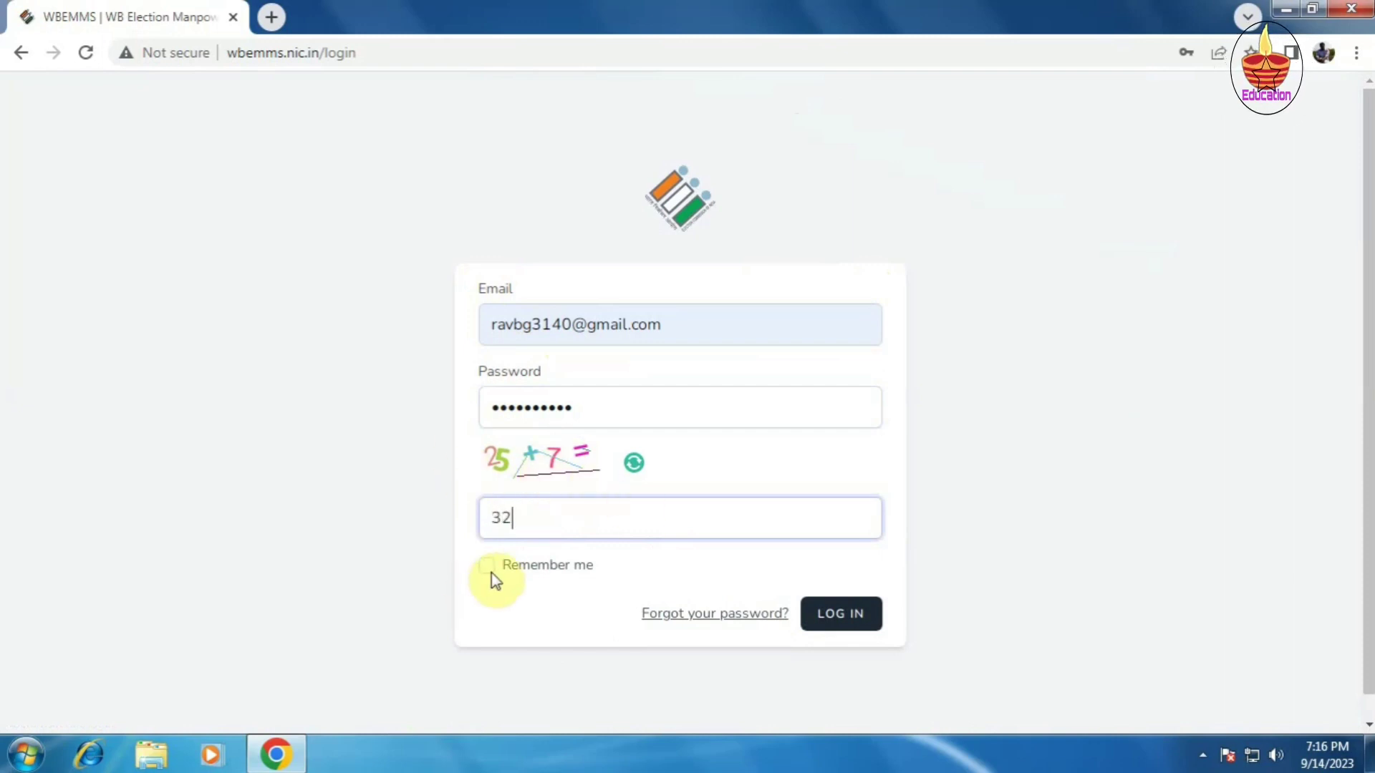
left_click(488, 571)
left_click(840, 614)
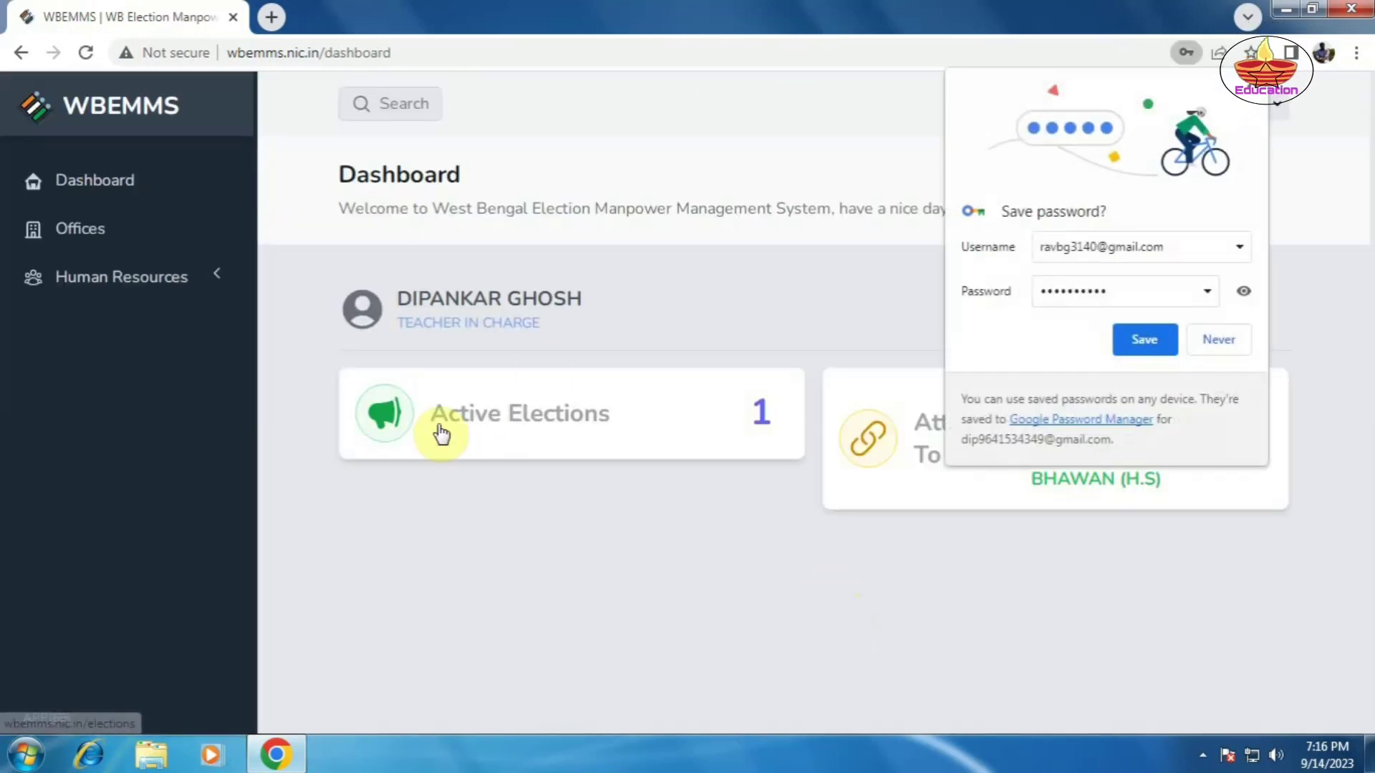
Step: Let Chrome save the login password, then view the Offices list with its one school
left_click(1144, 339)
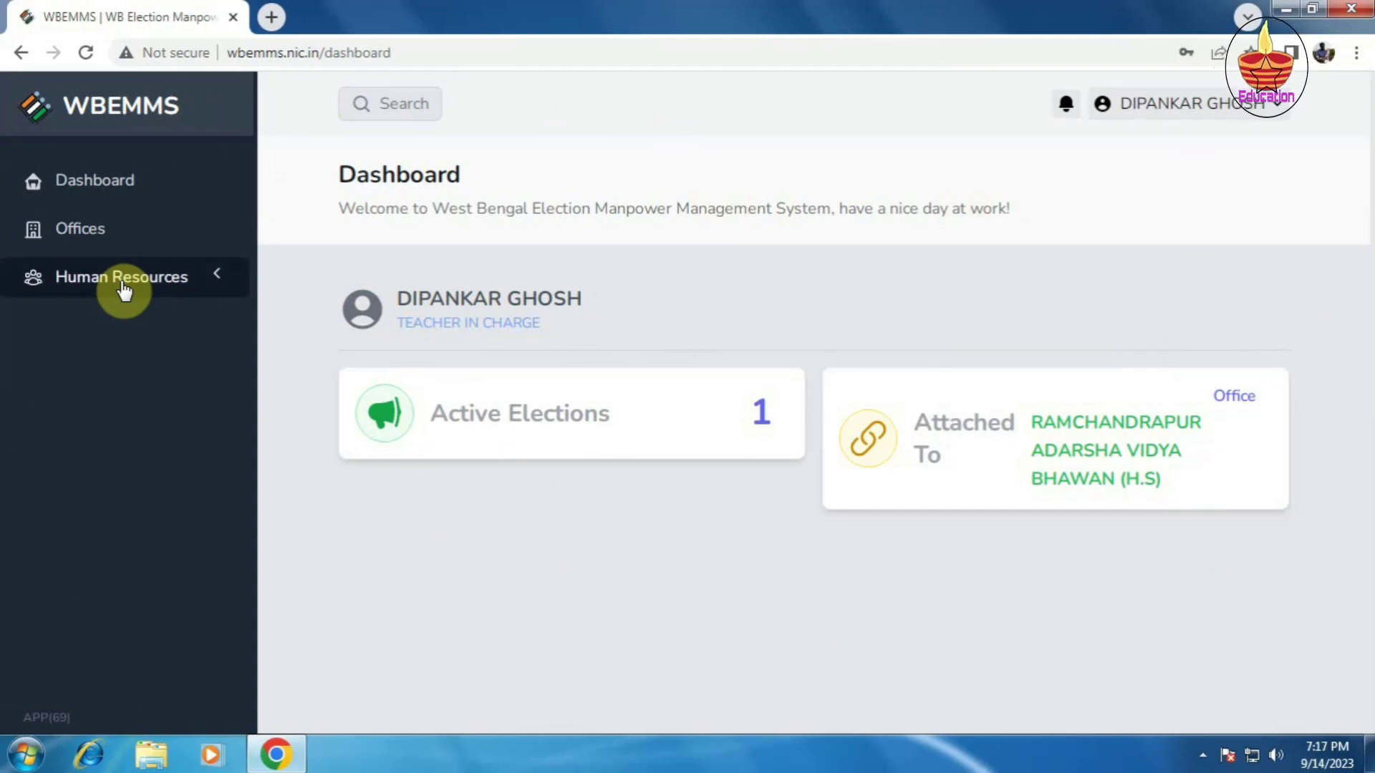
left_click(80, 239)
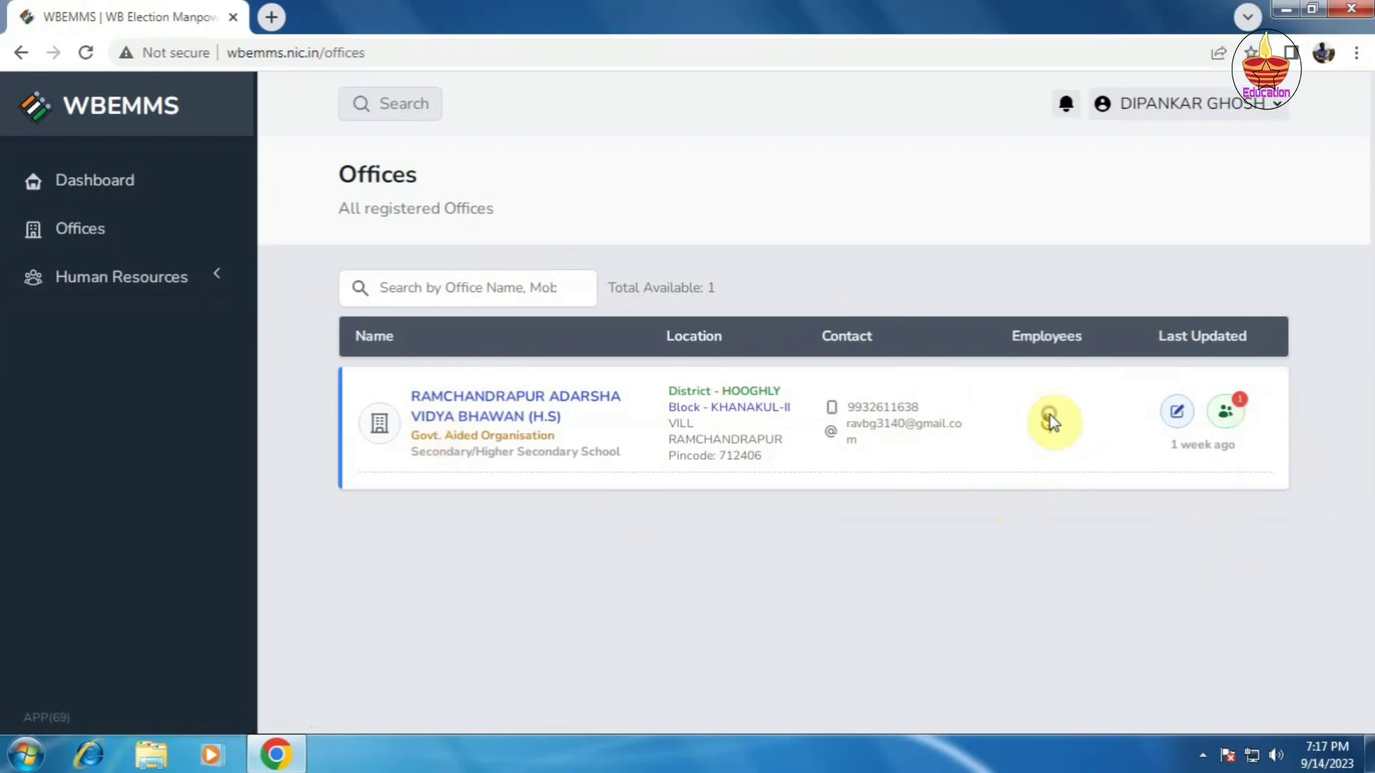
Step: Check the school's employee counts (Available 11, Verified 0), then bring up its Edit Office form
left_click(1050, 422)
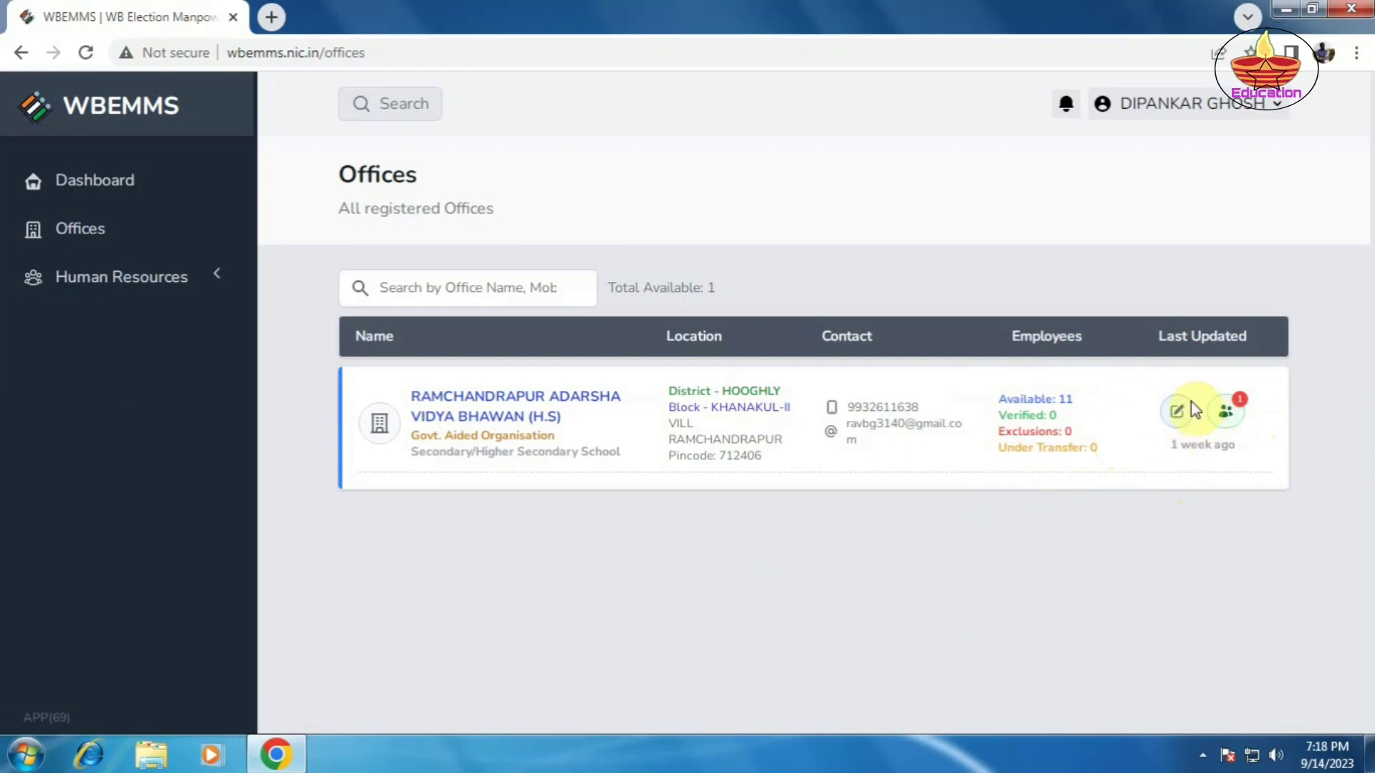
left_click(1178, 418)
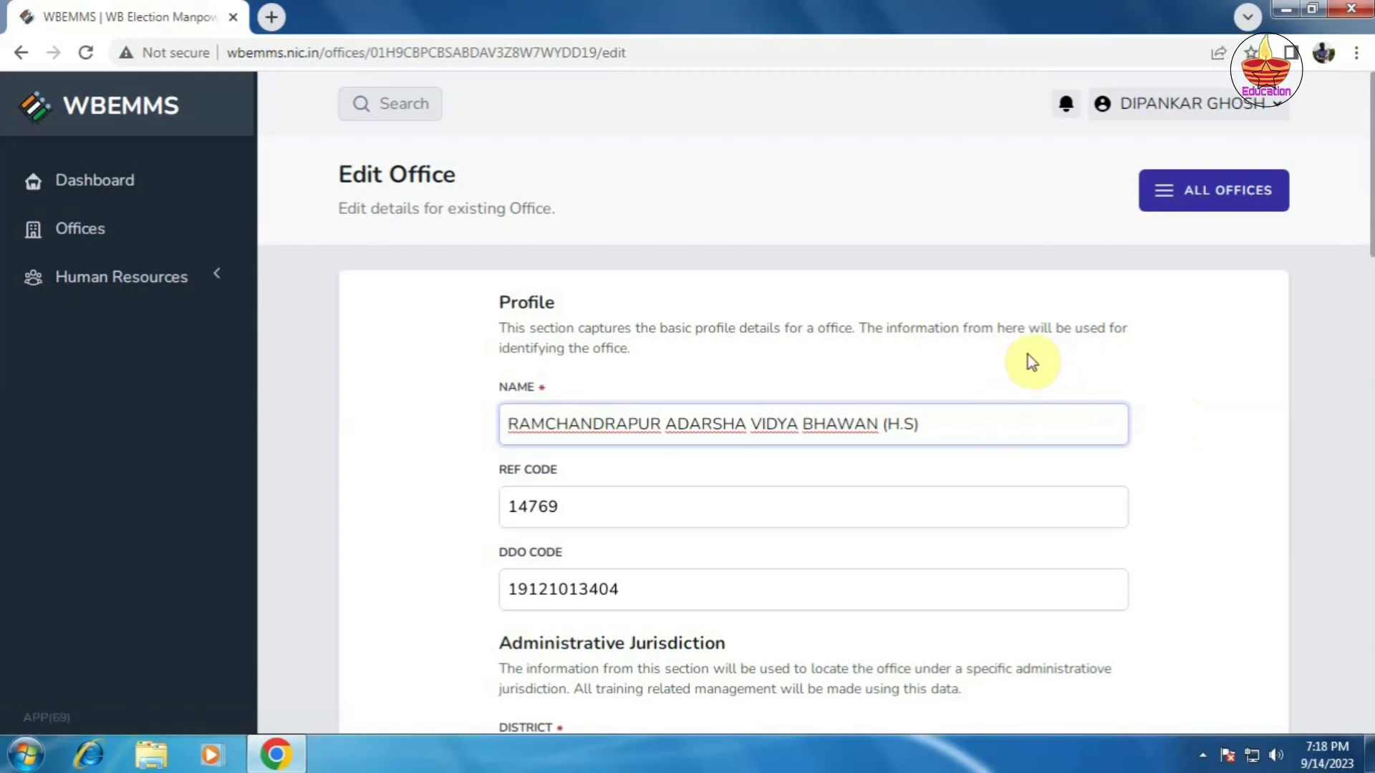
scroll(1028, 354, "down", 3)
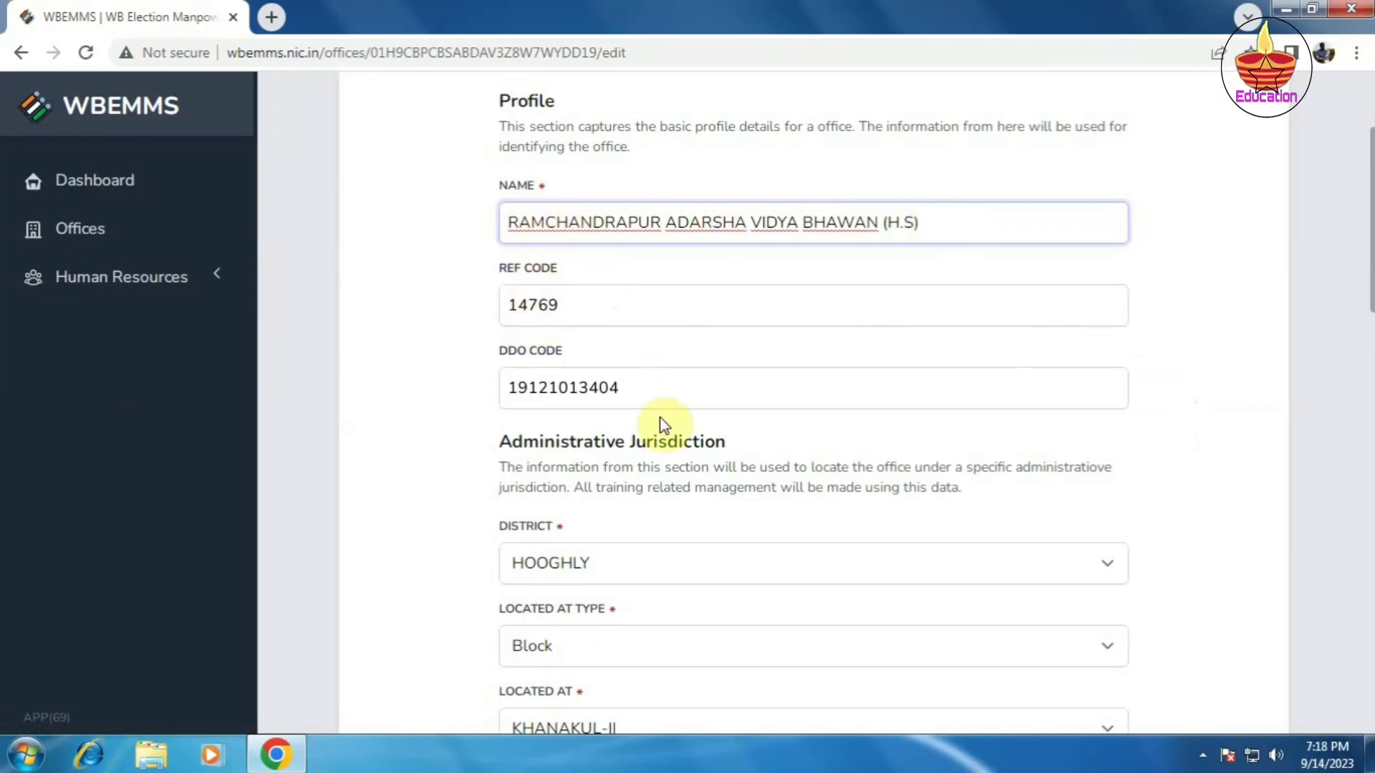
scroll(664, 419, "down", 3)
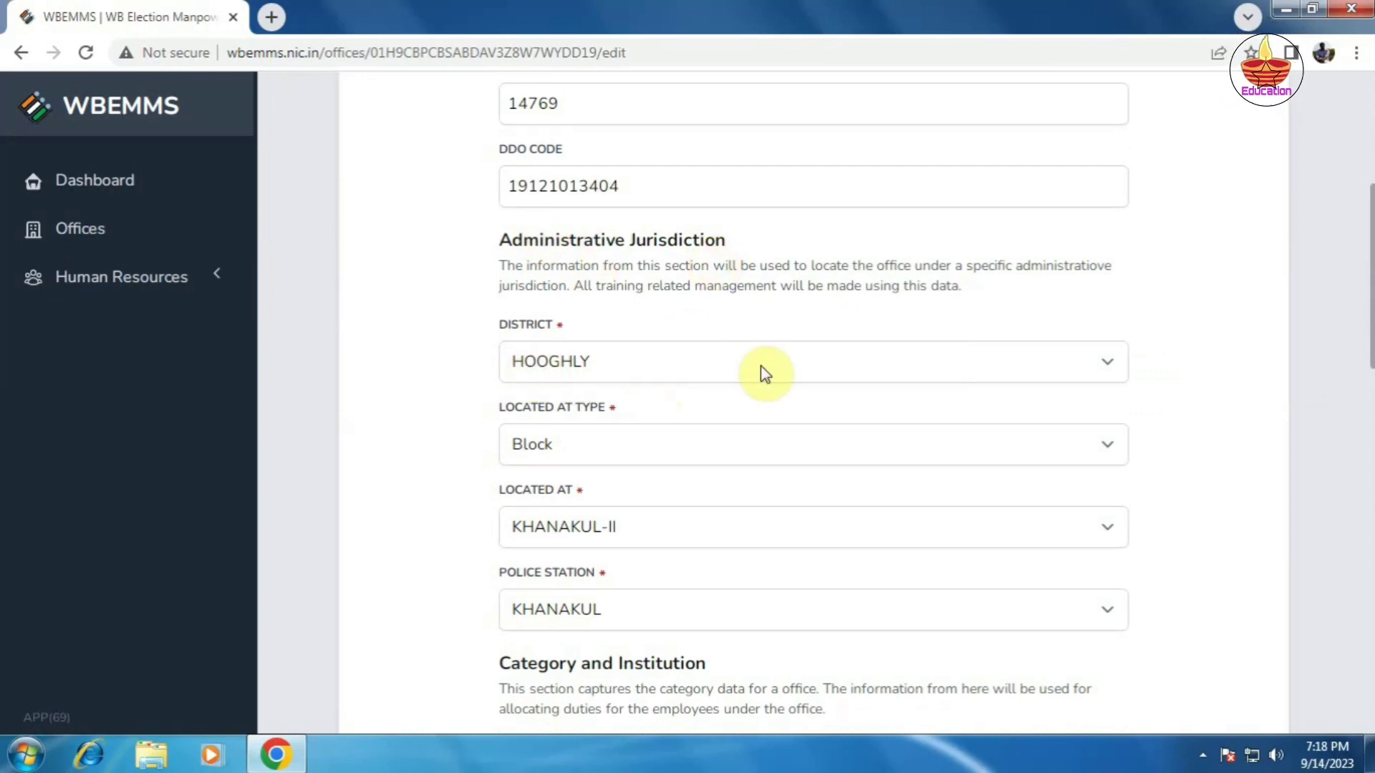
scroll(765, 449, "down", 3)
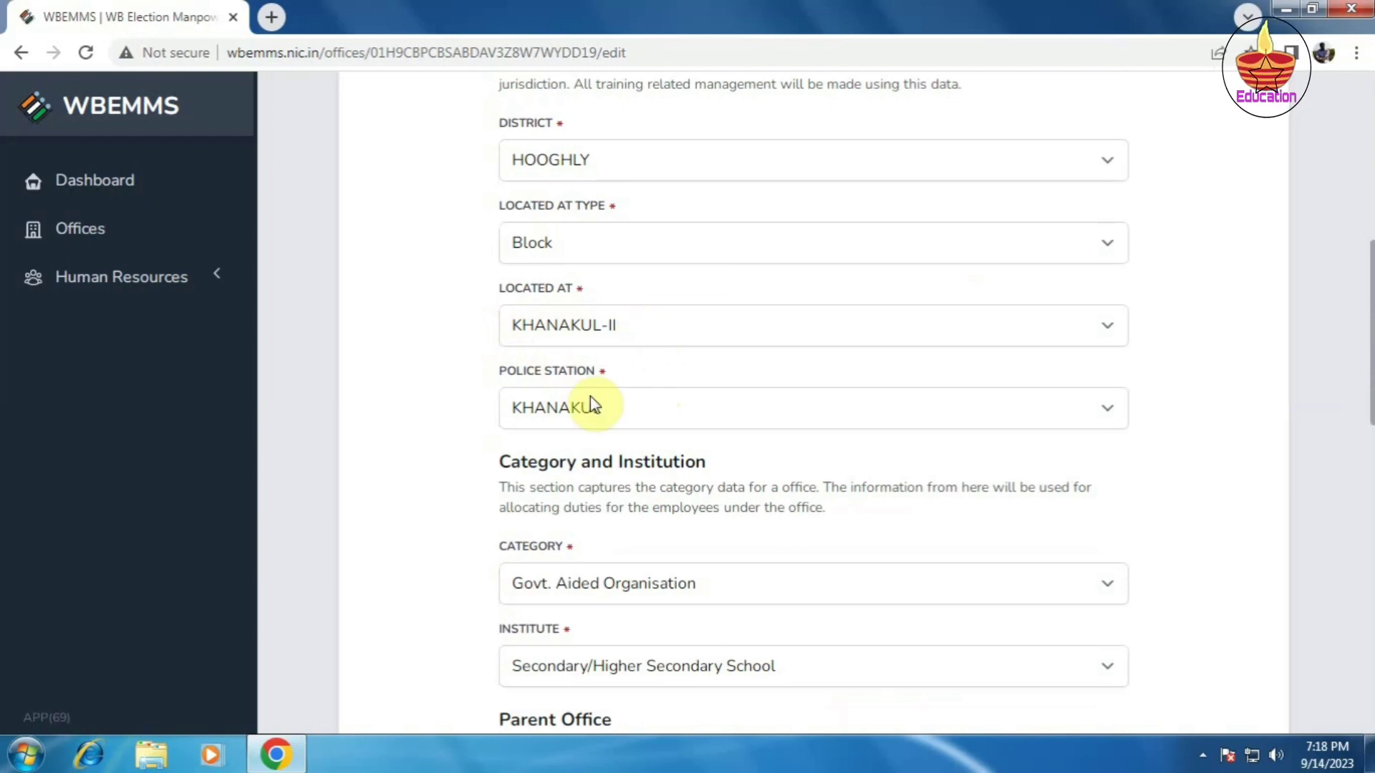
scroll(759, 432, "down", 1)
scroll(763, 433, "down", 4)
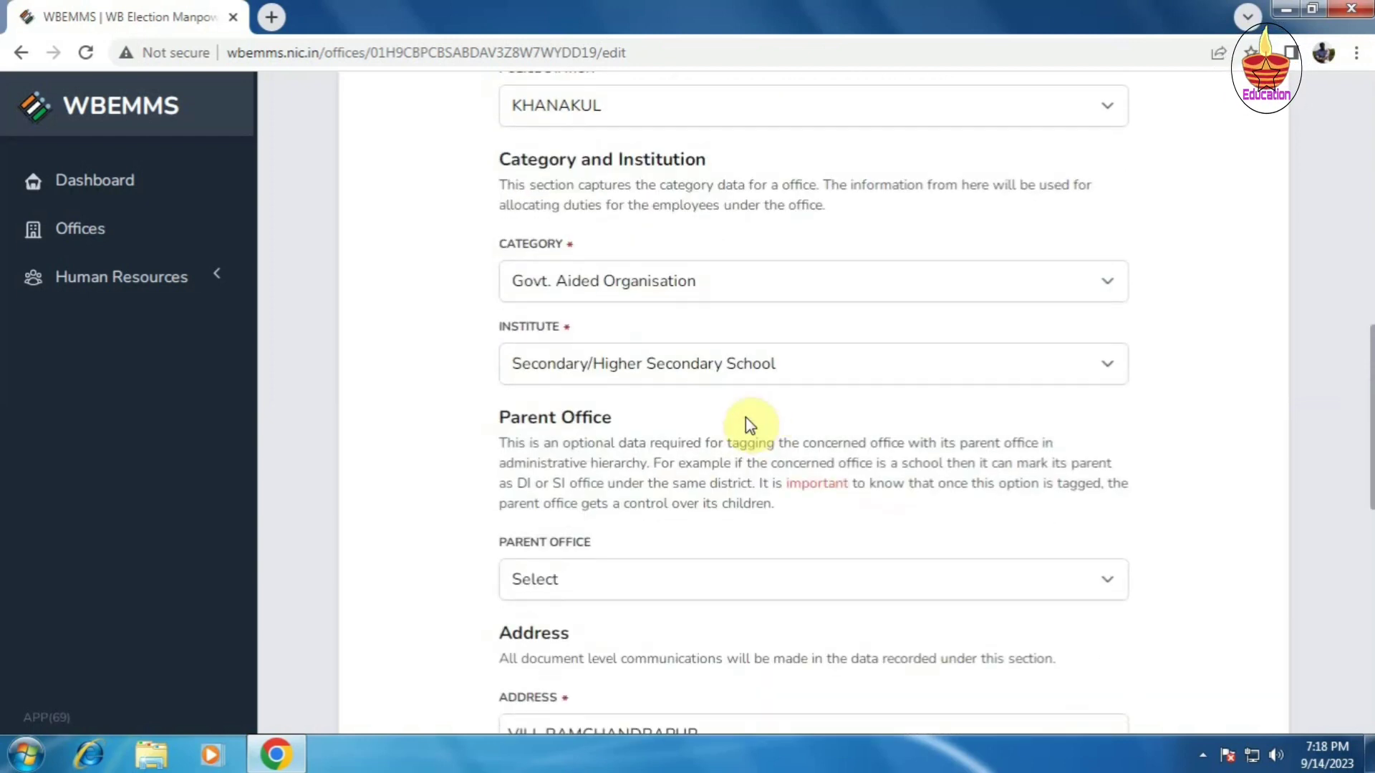
left_click(791, 286)
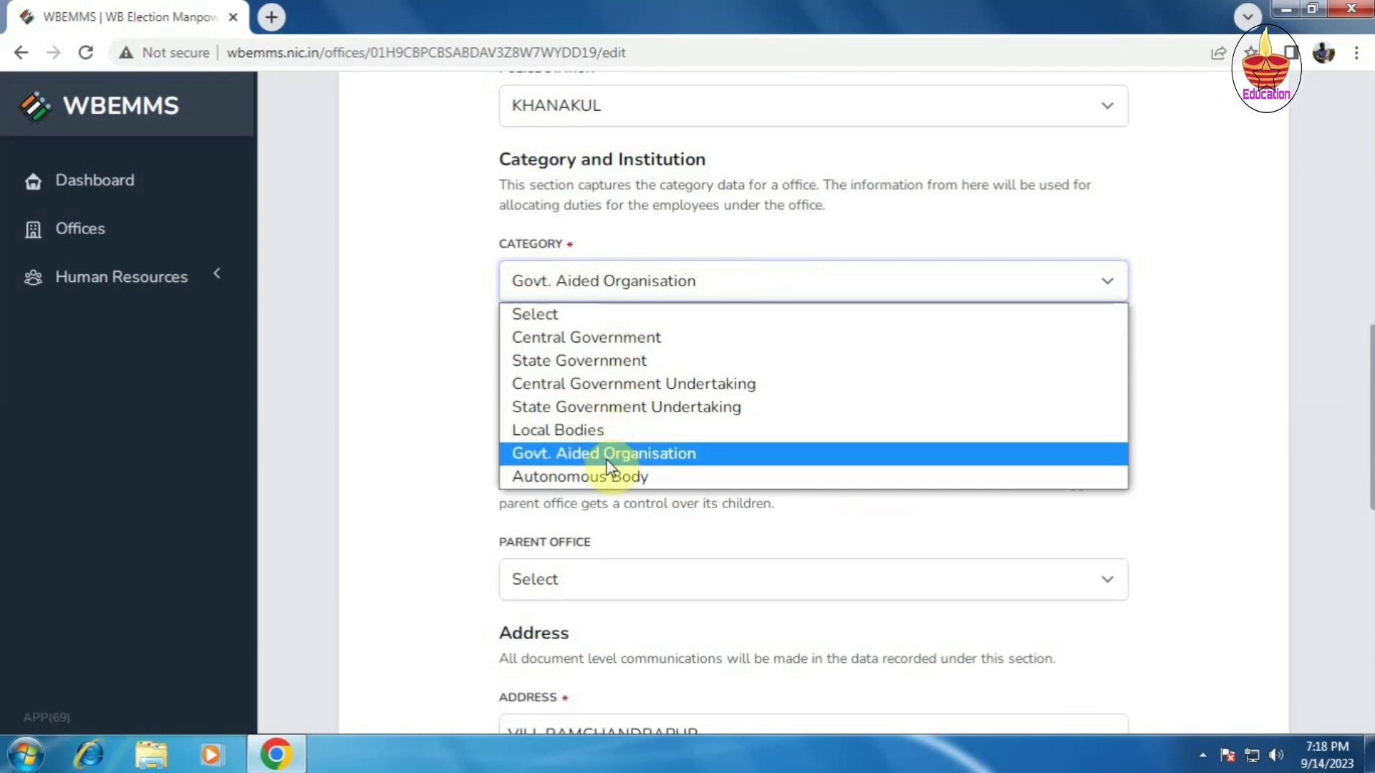
left_click(644, 458)
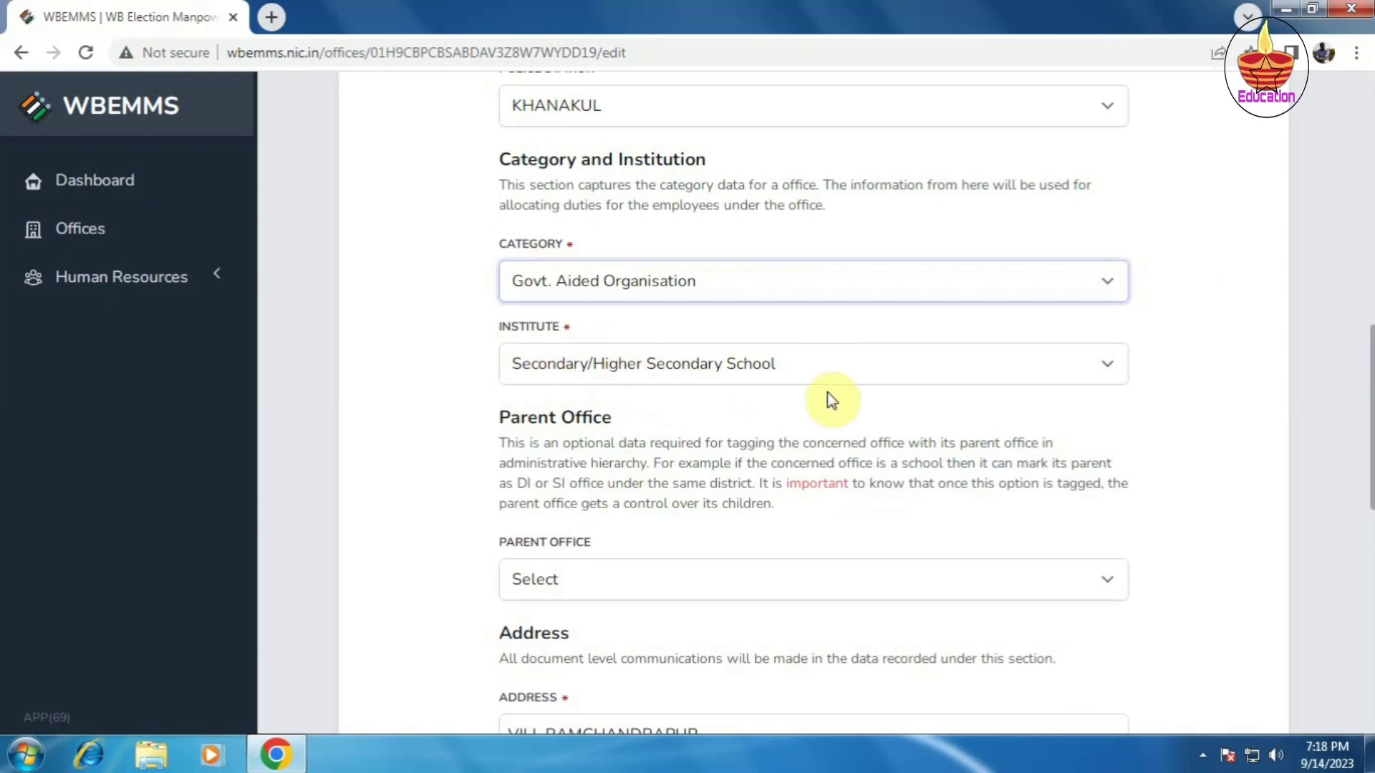
scroll(827, 393, "down", 3)
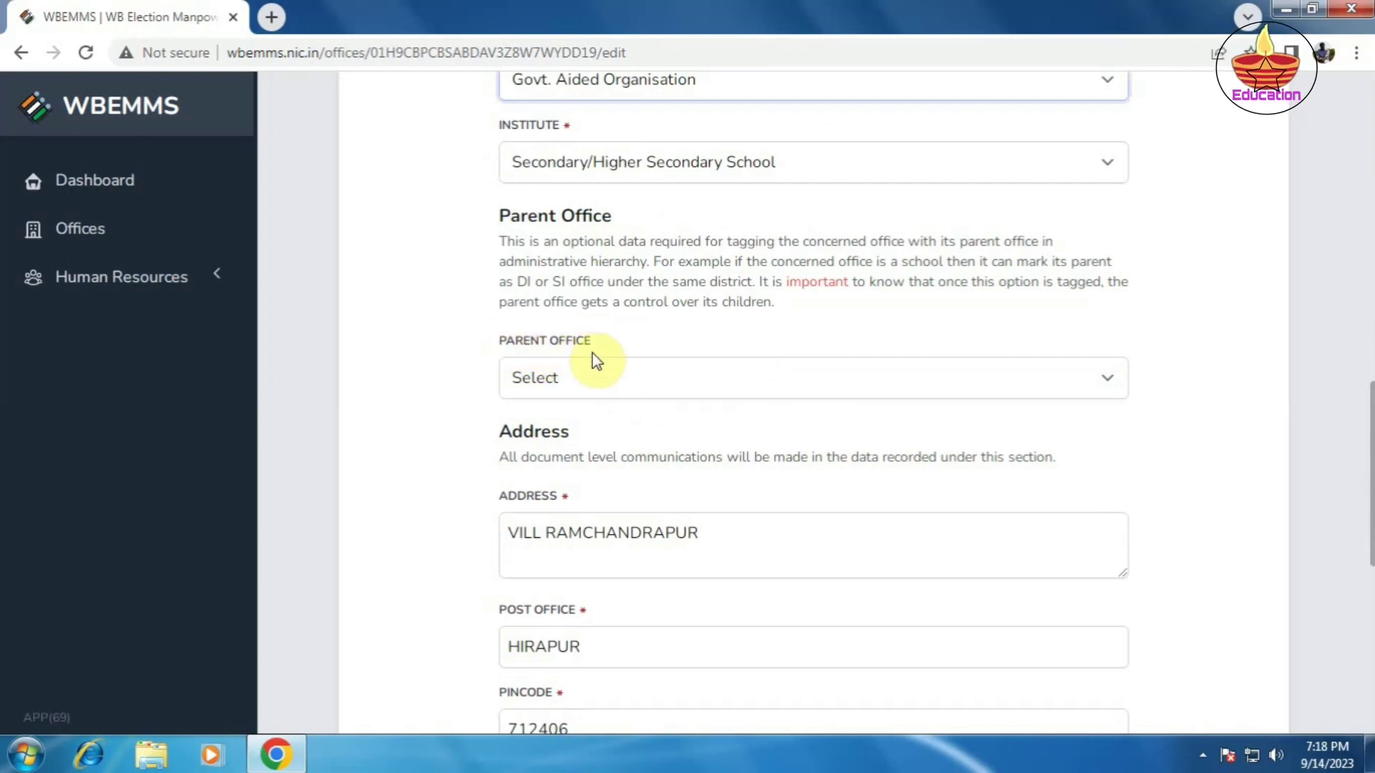
Step: Choose DISTRICT INSPECTOR OF SCHOOLS (SE) HOOGHLY as the school's parent office
left_click(663, 383)
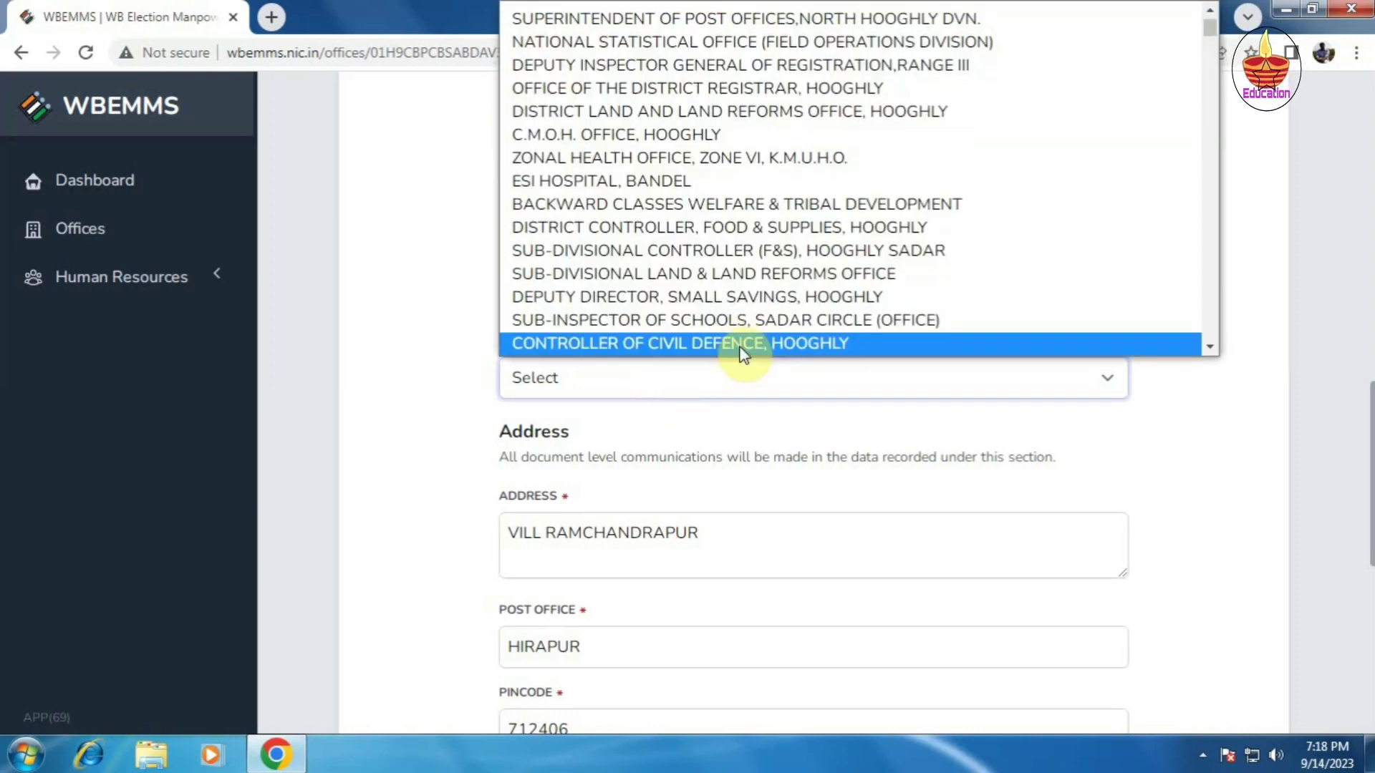
scroll(824, 265, "up", 1)
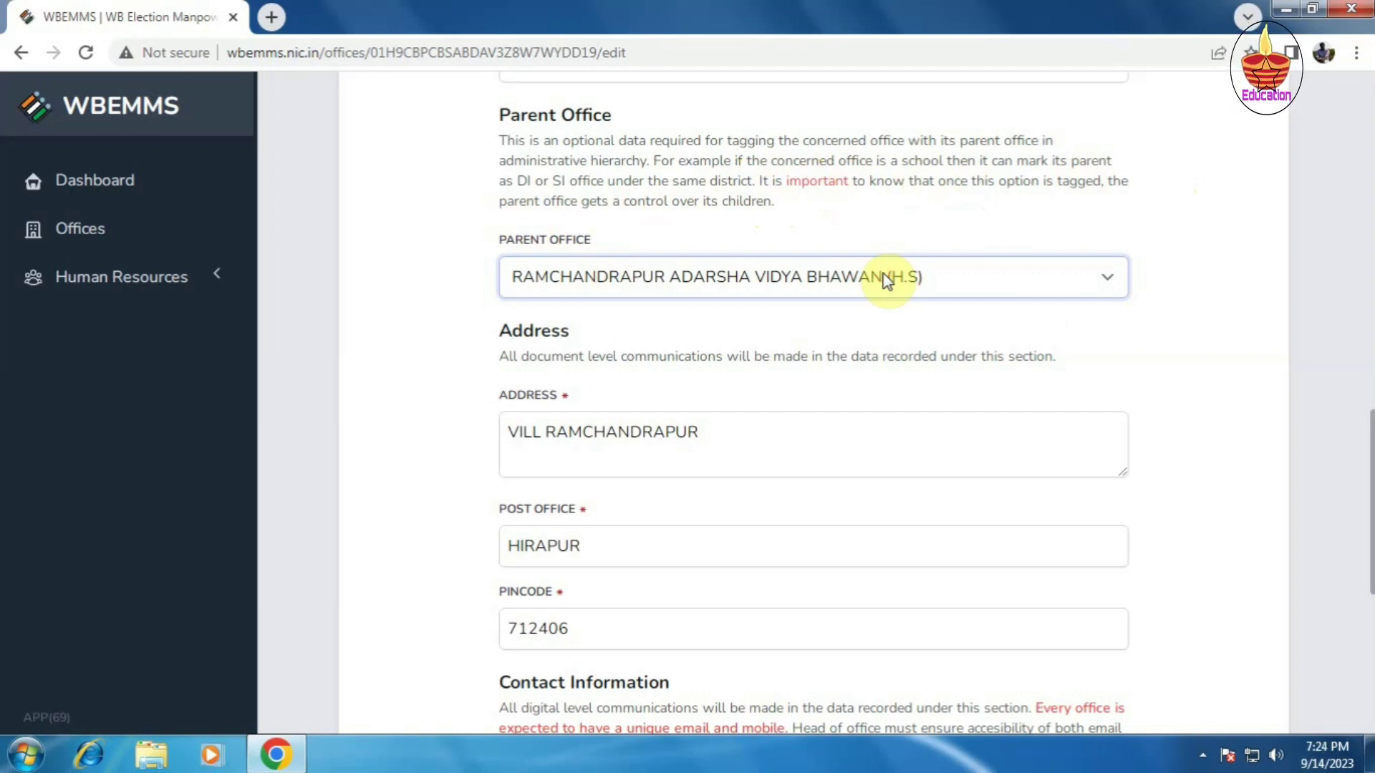
left_click(1108, 280)
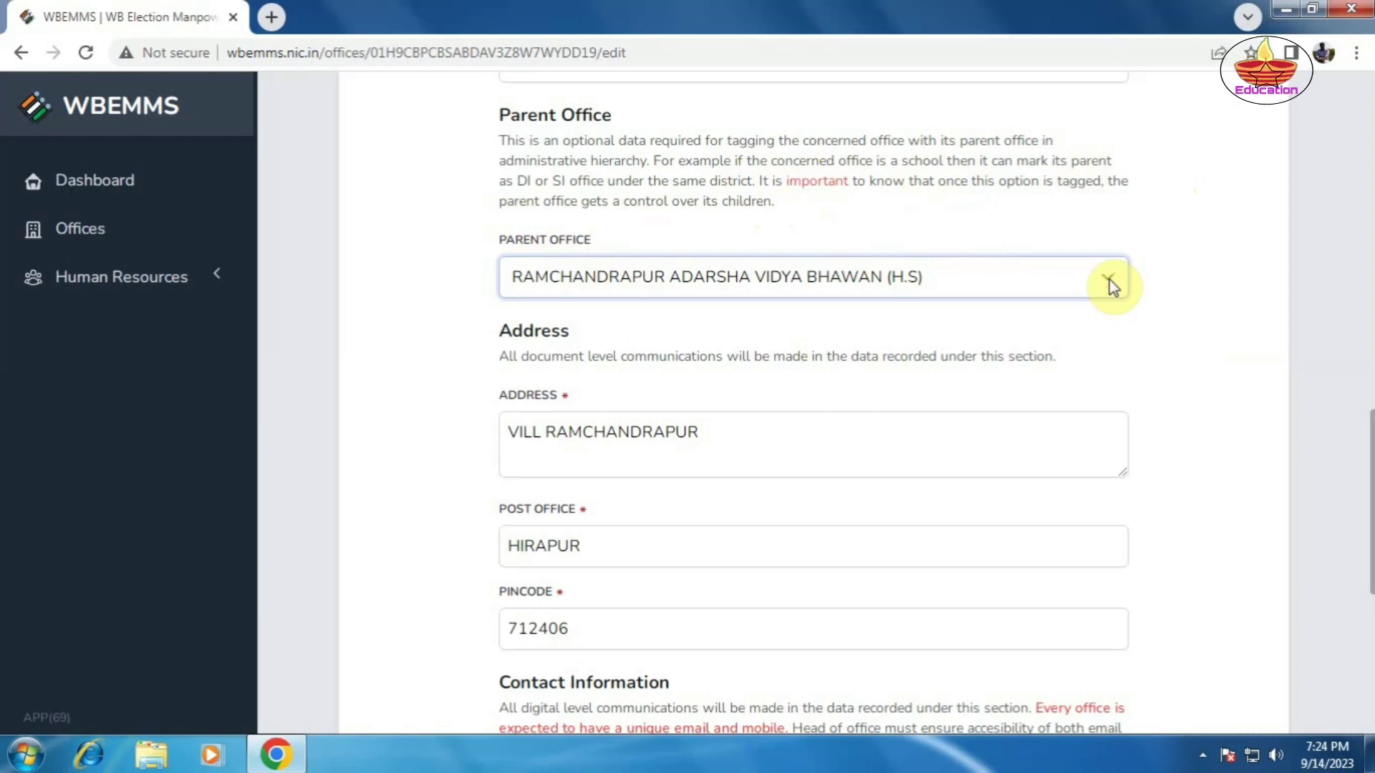
left_click(1110, 281)
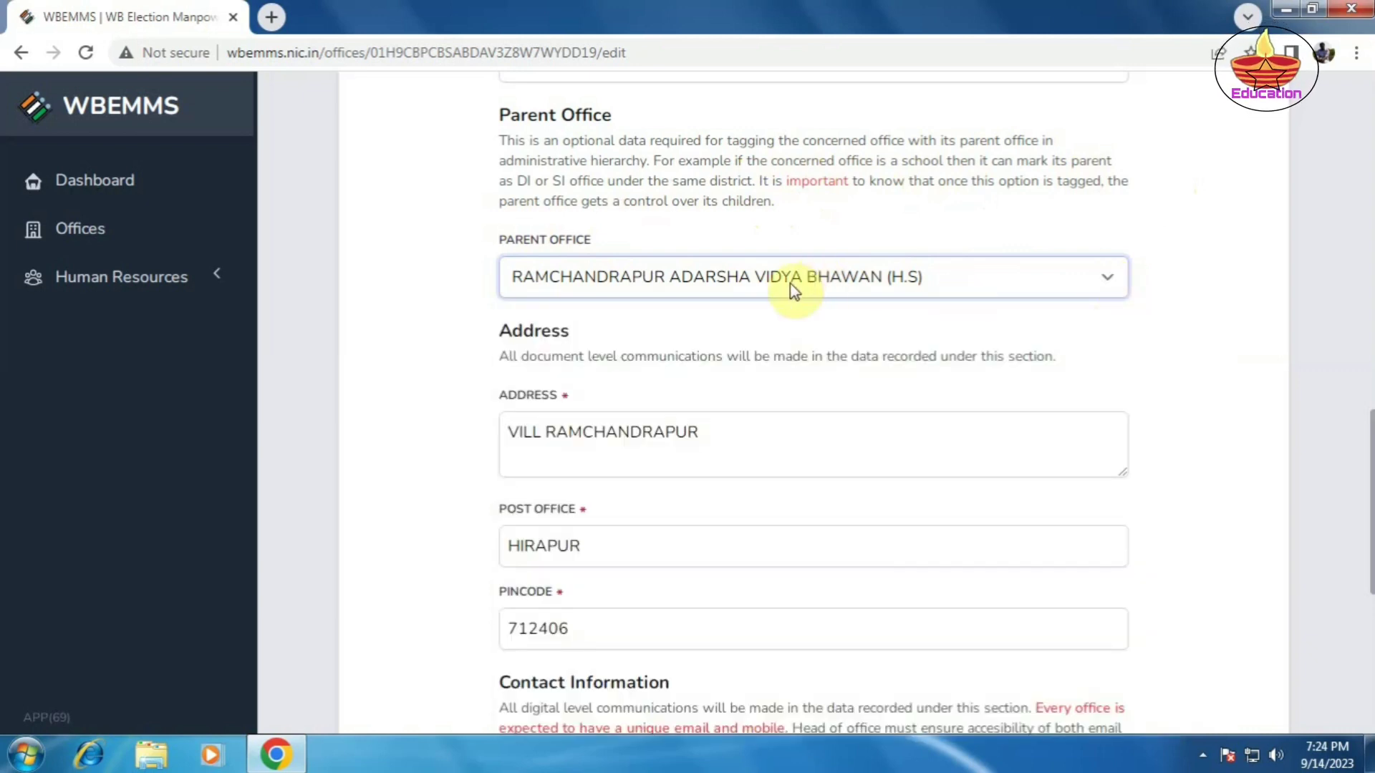
left_click(797, 283)
left_click(800, 285)
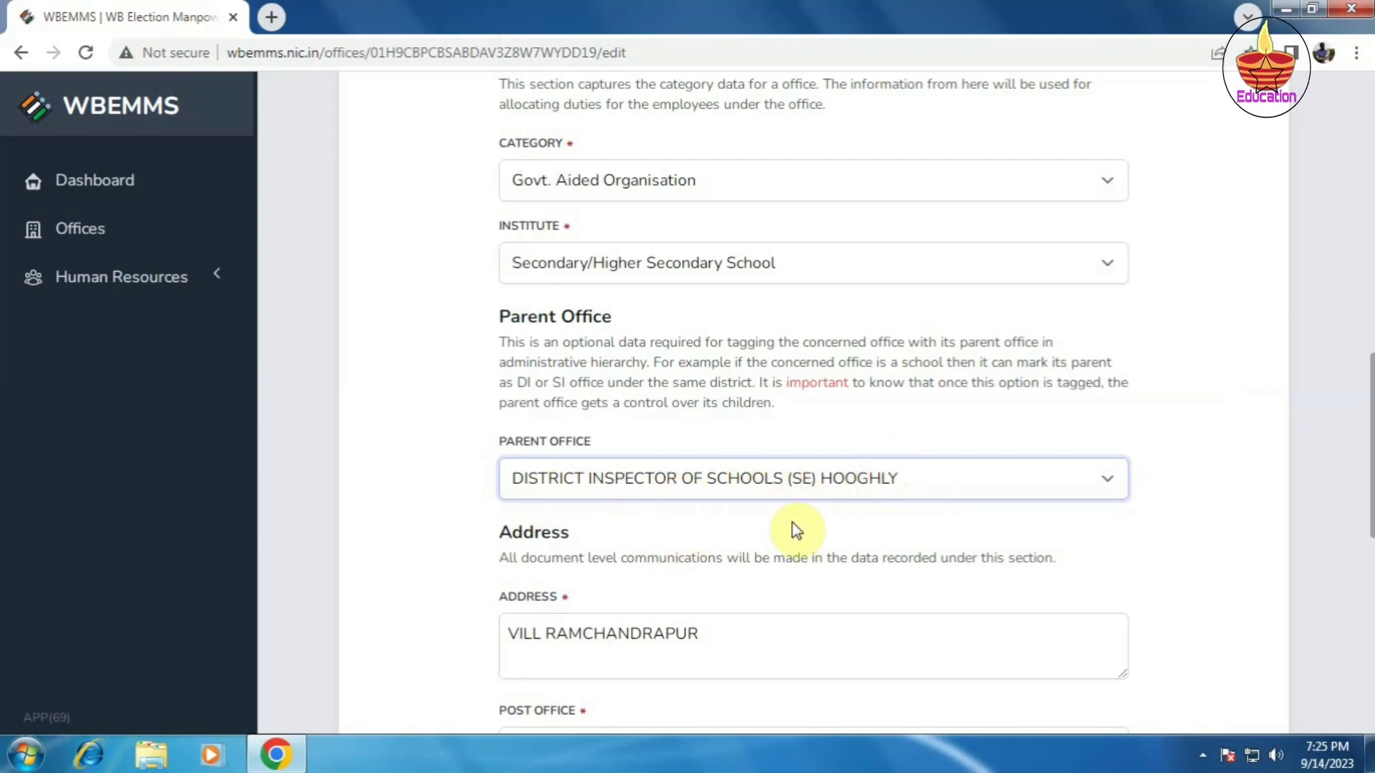
Step: Review all Edit Office fields and save RAMCHANDRAPUR ADARSHA VIDYA BHAWAN (H.S)'s changes
scroll(797, 529, "down", 3)
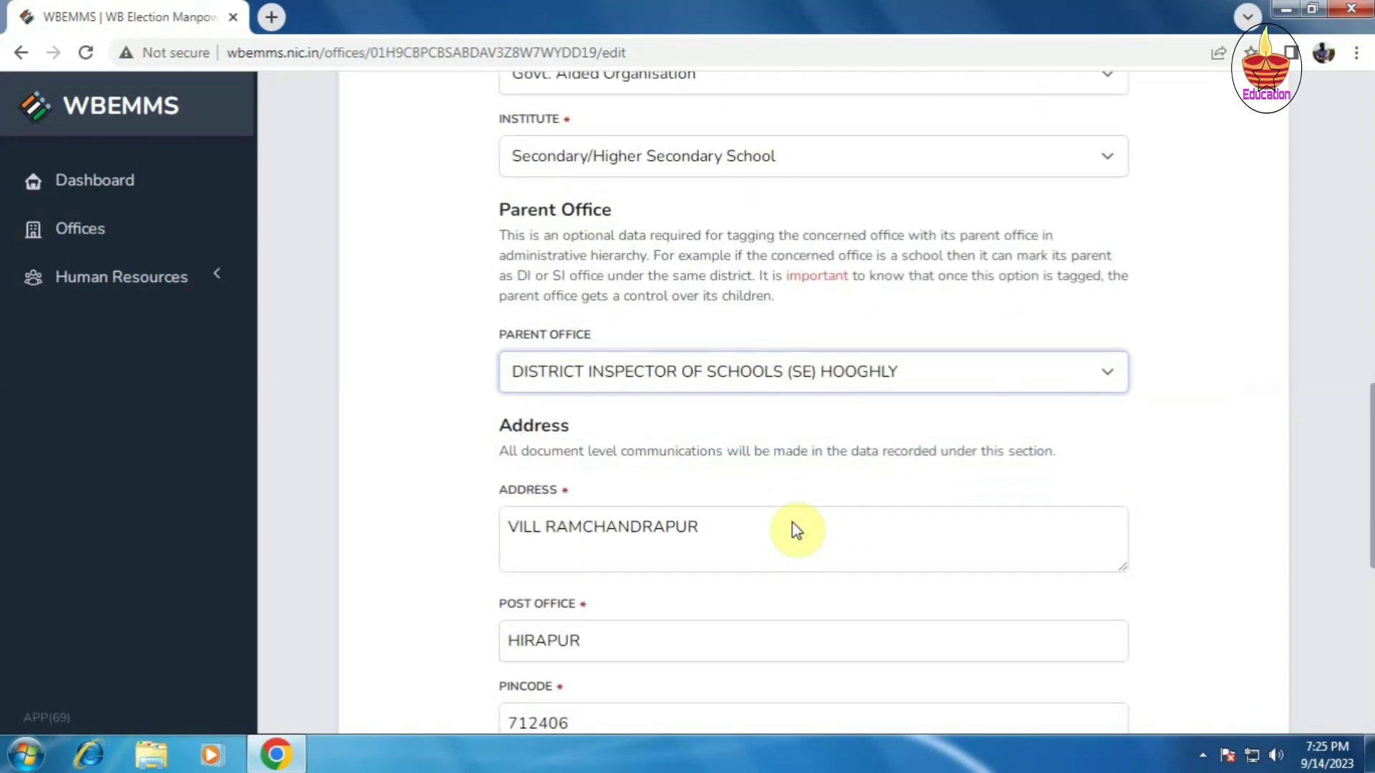
scroll(793, 522, "down", 1)
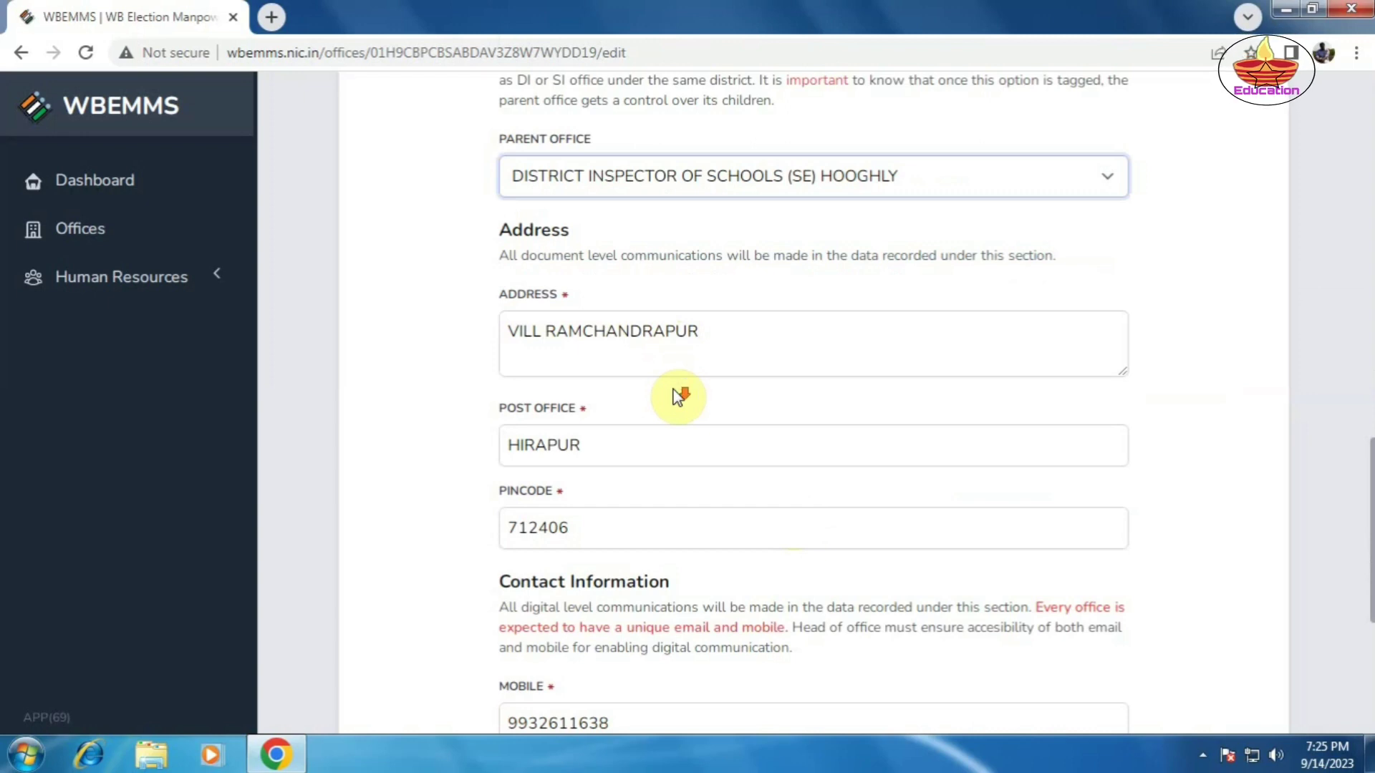
scroll(678, 393, "down", 1)
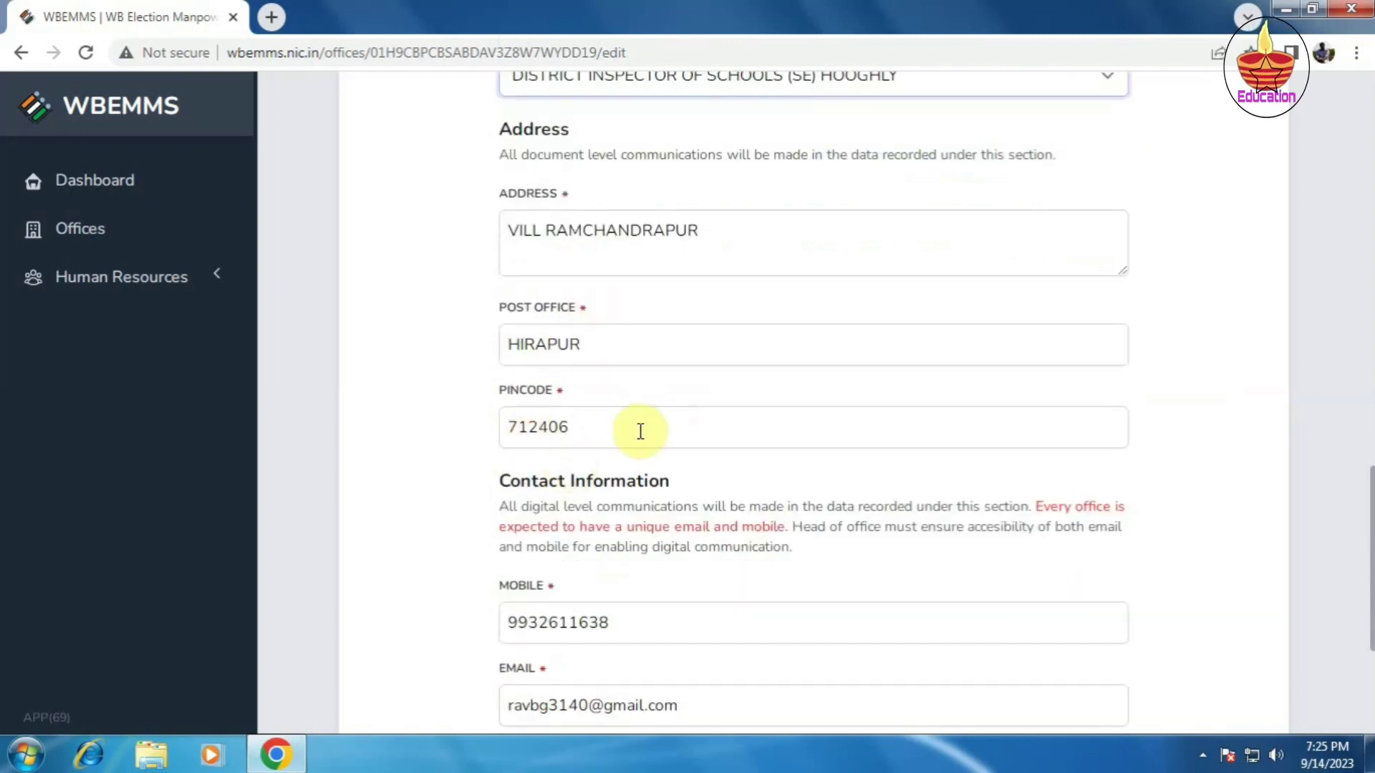
scroll(641, 431, "down", 2)
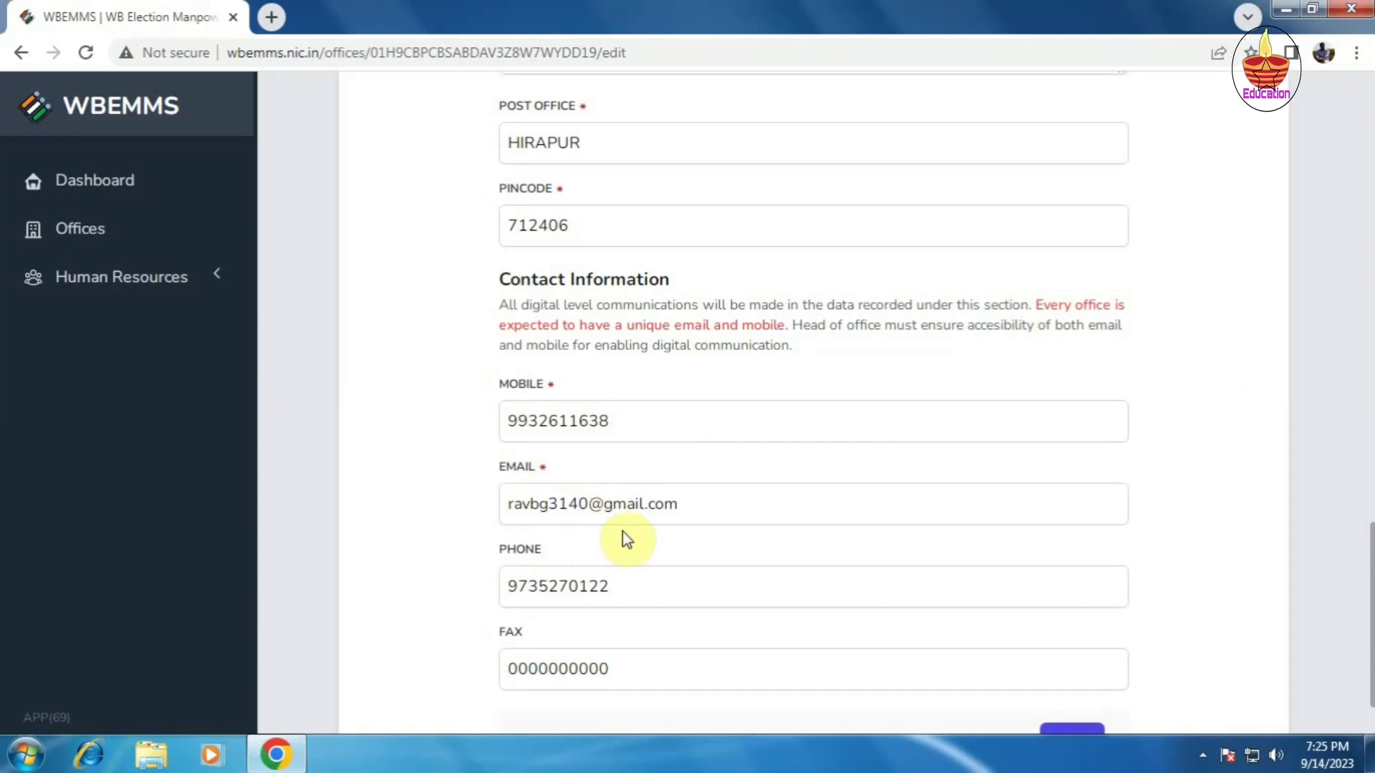
scroll(622, 530, "down", 2)
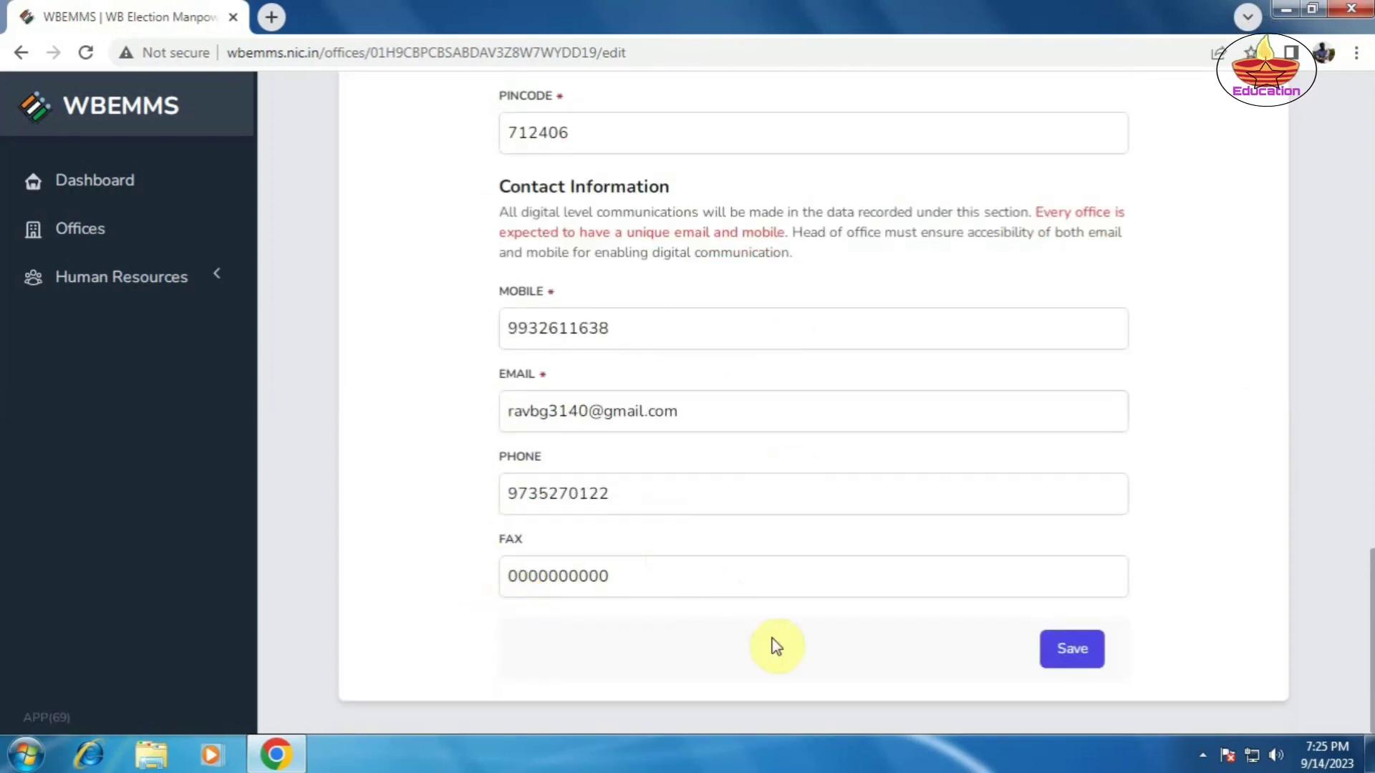
scroll(775, 644, "up", 5)
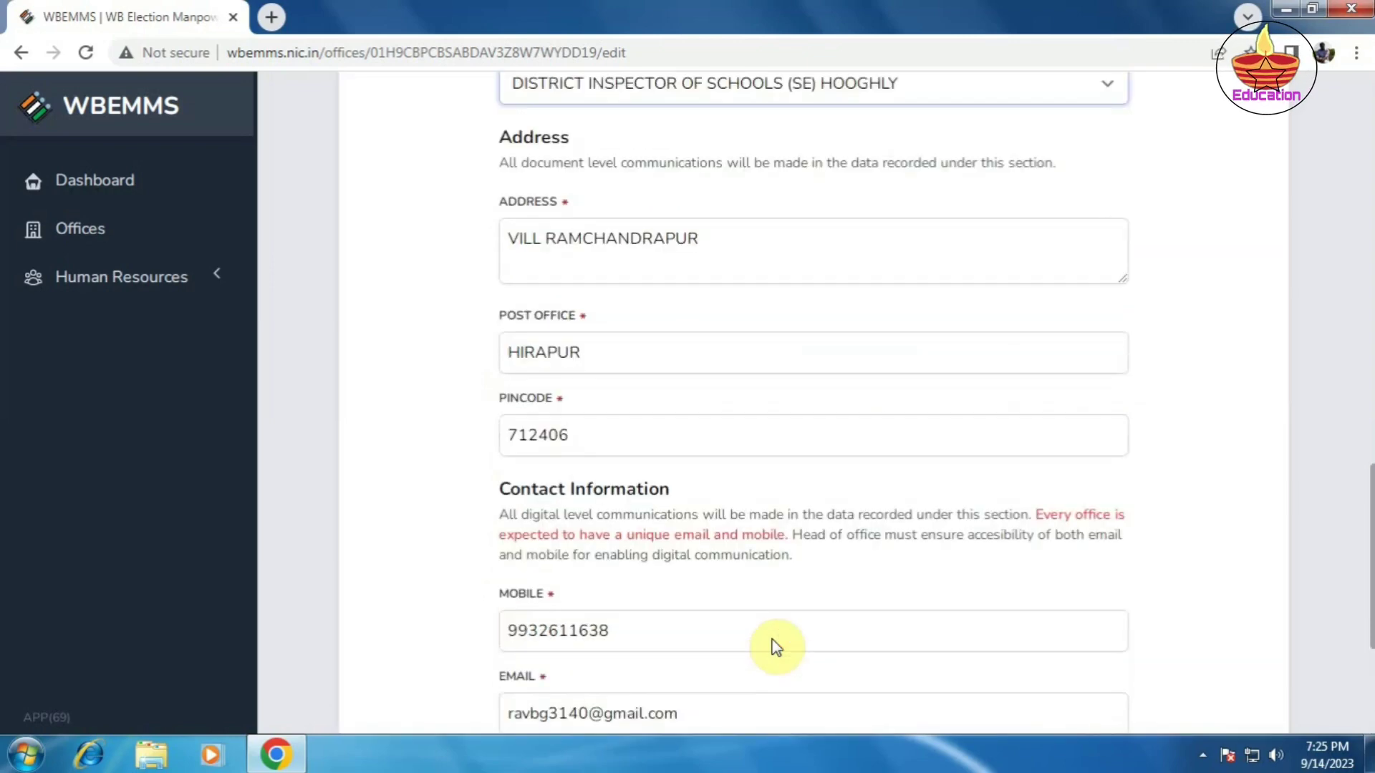
scroll(775, 640, "up", 7)
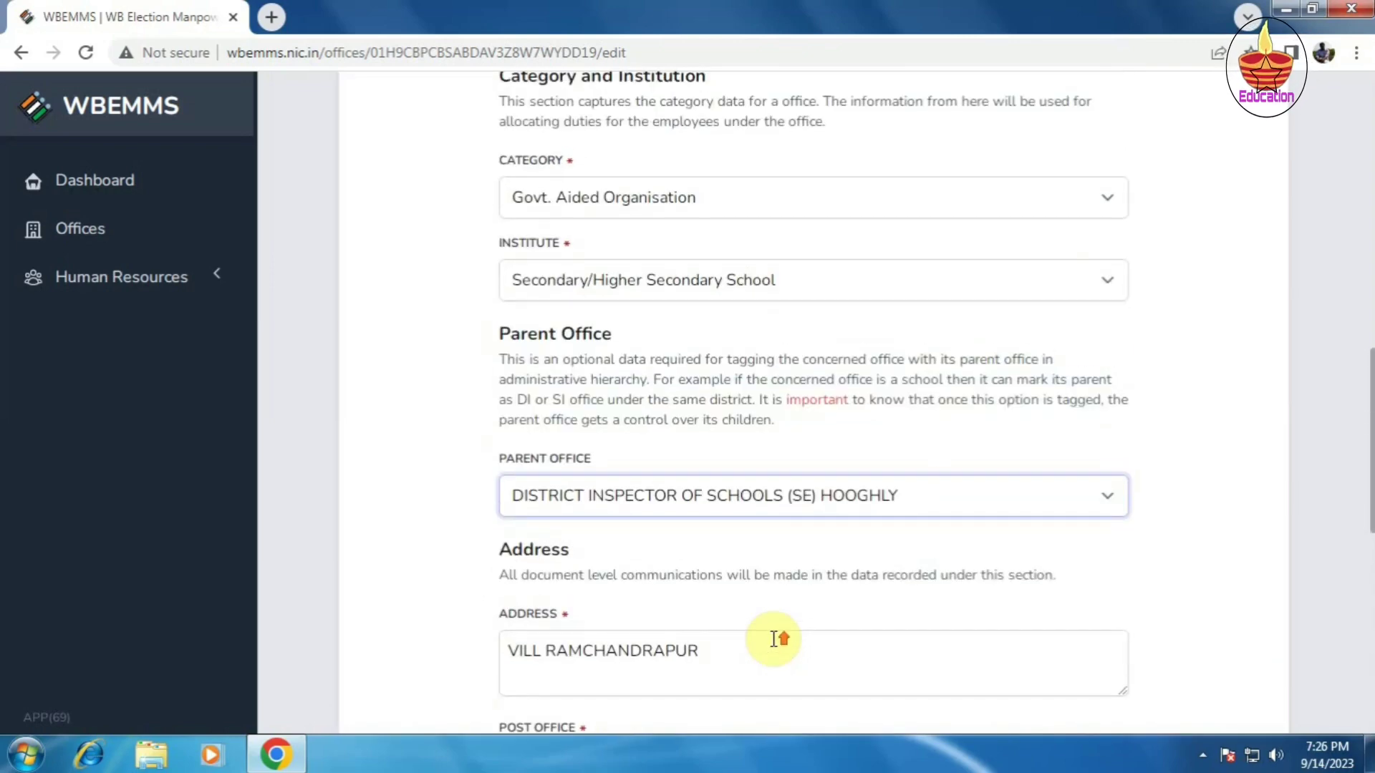
scroll(774, 640, "up", 2)
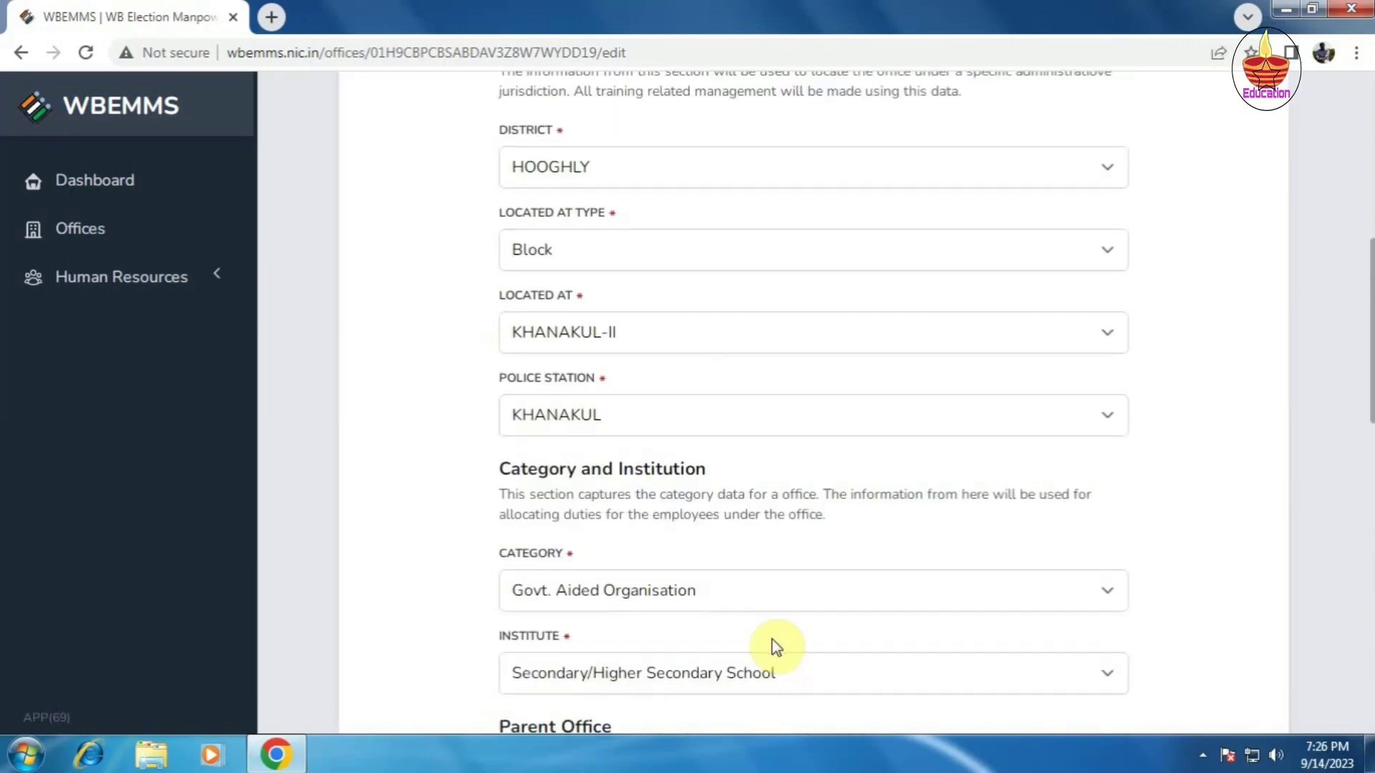
scroll(777, 647, "down", 10)
scroll(775, 639, "down", 5)
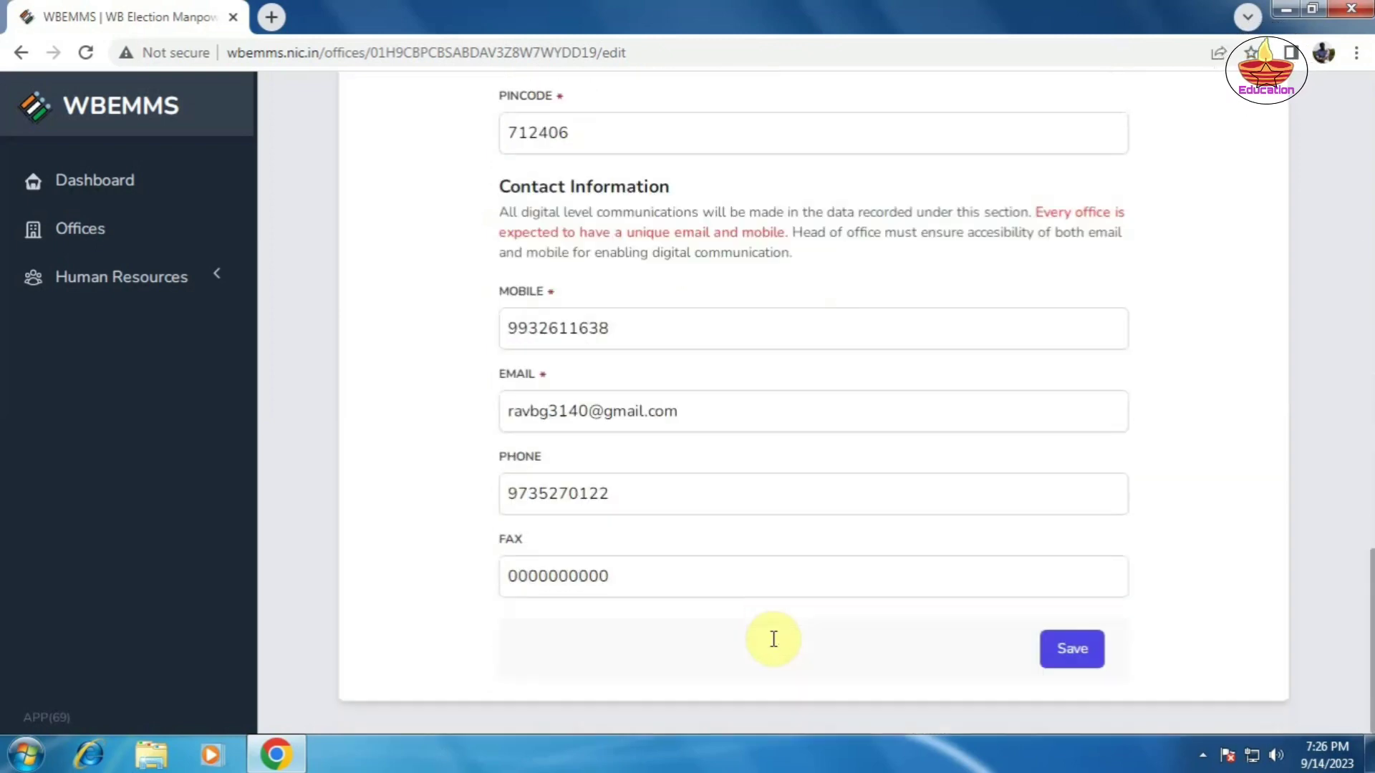
left_click(1074, 660)
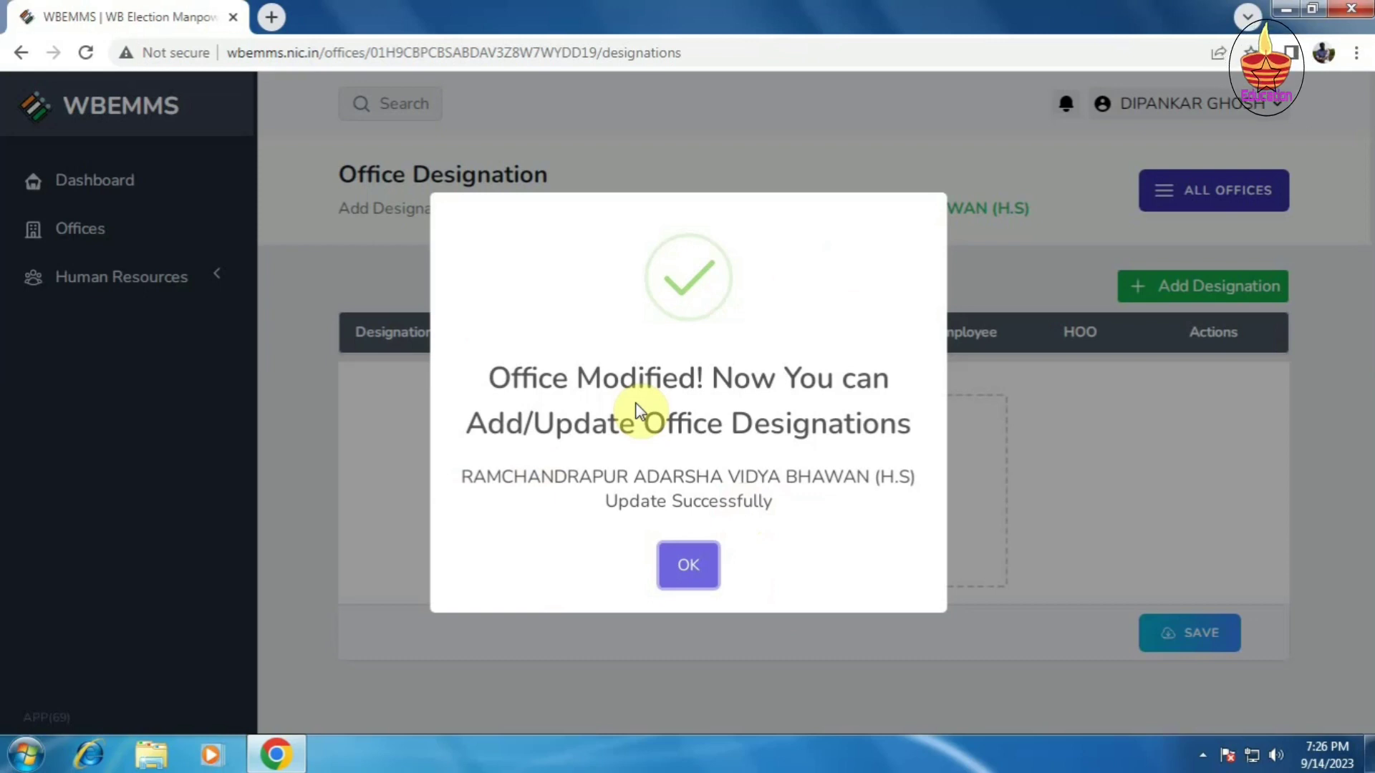
Step: Dismiss the 'Office Modified' confirmation to reach the empty Office Designation page
left_click(677, 564)
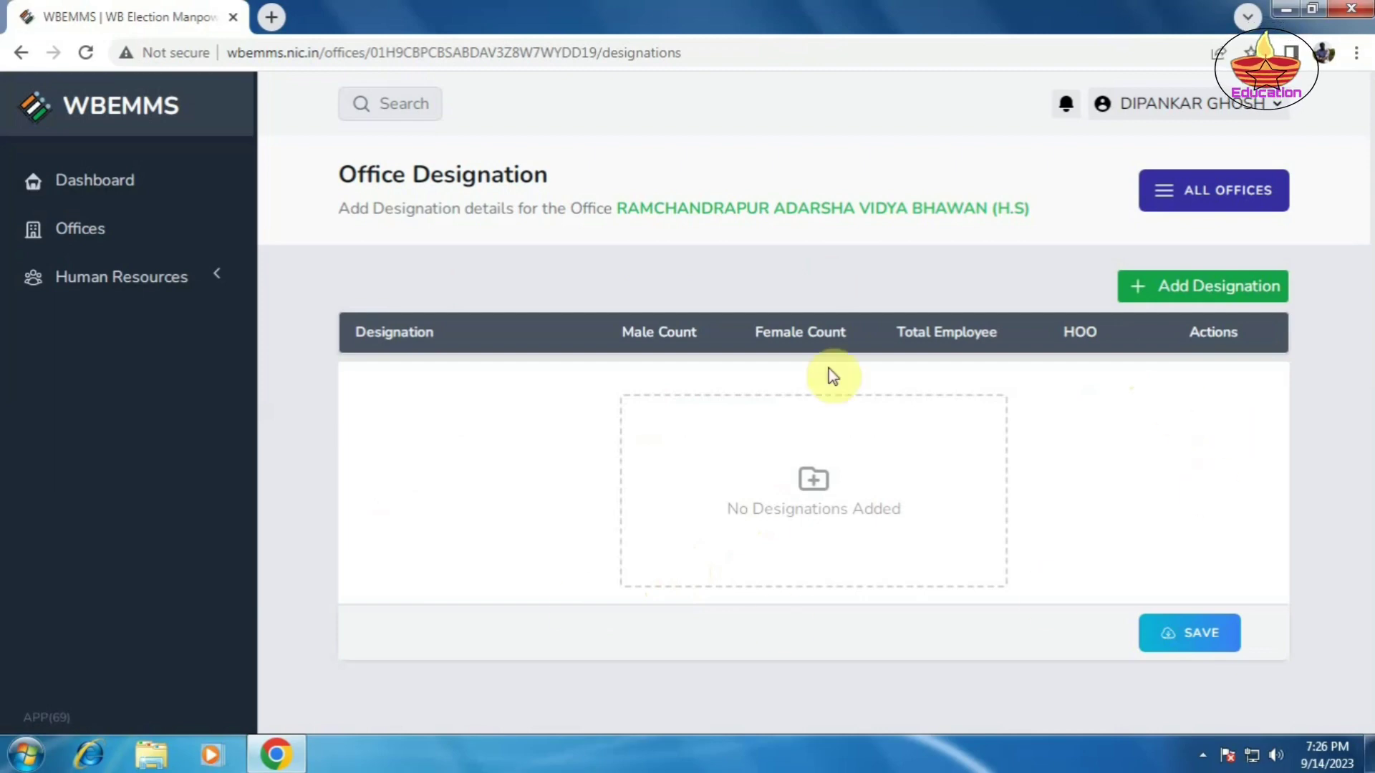
Step: Add a TEACHER IN CHARGE designation with male count 1, total 1, not head of office
left_click(1212, 300)
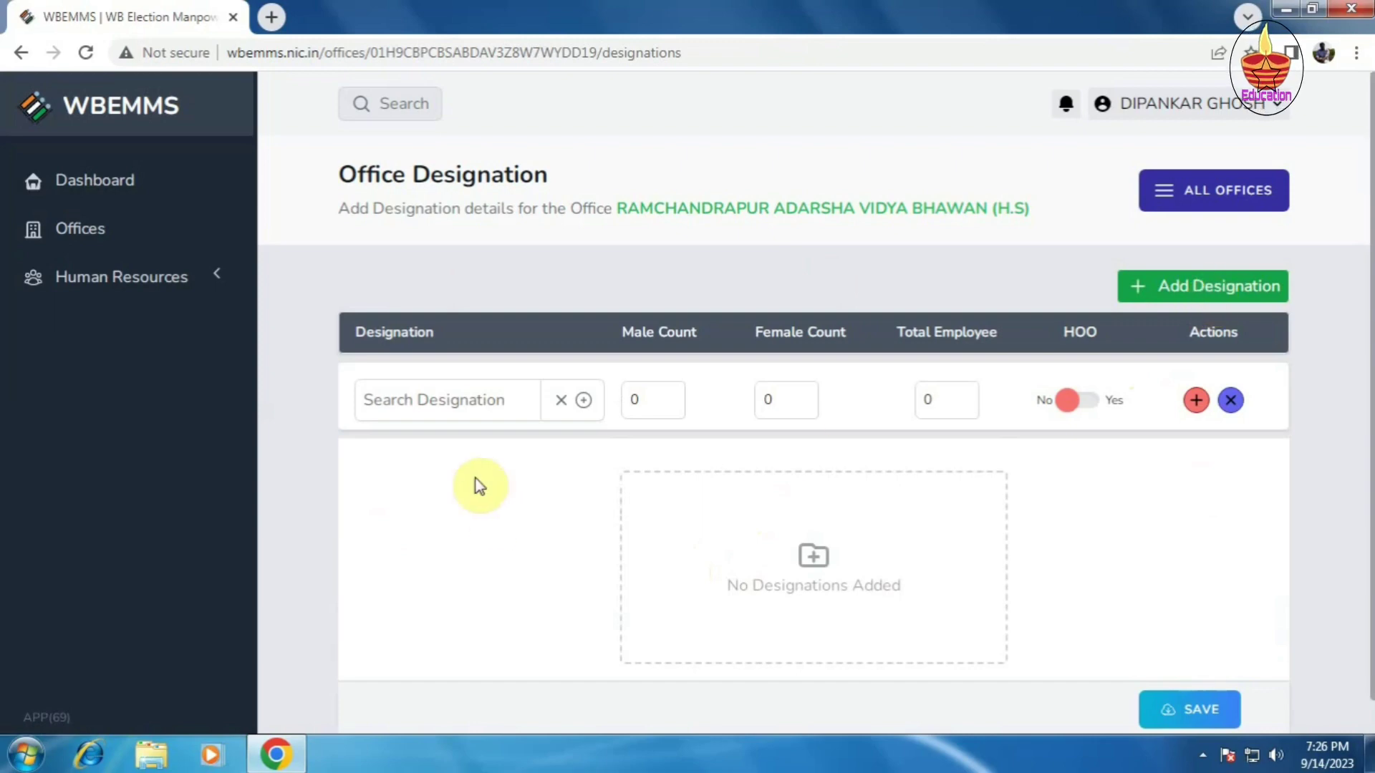
left_click(412, 404)
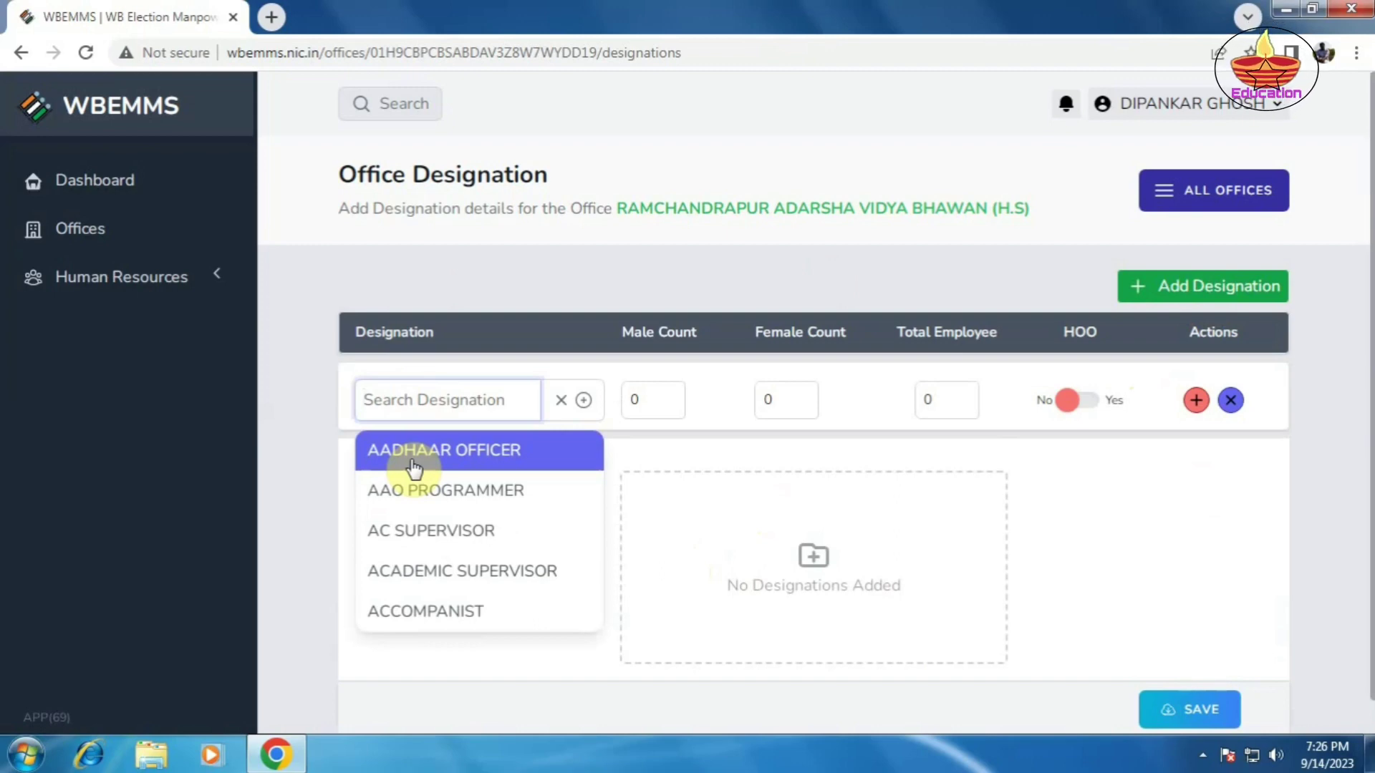
type("TEA")
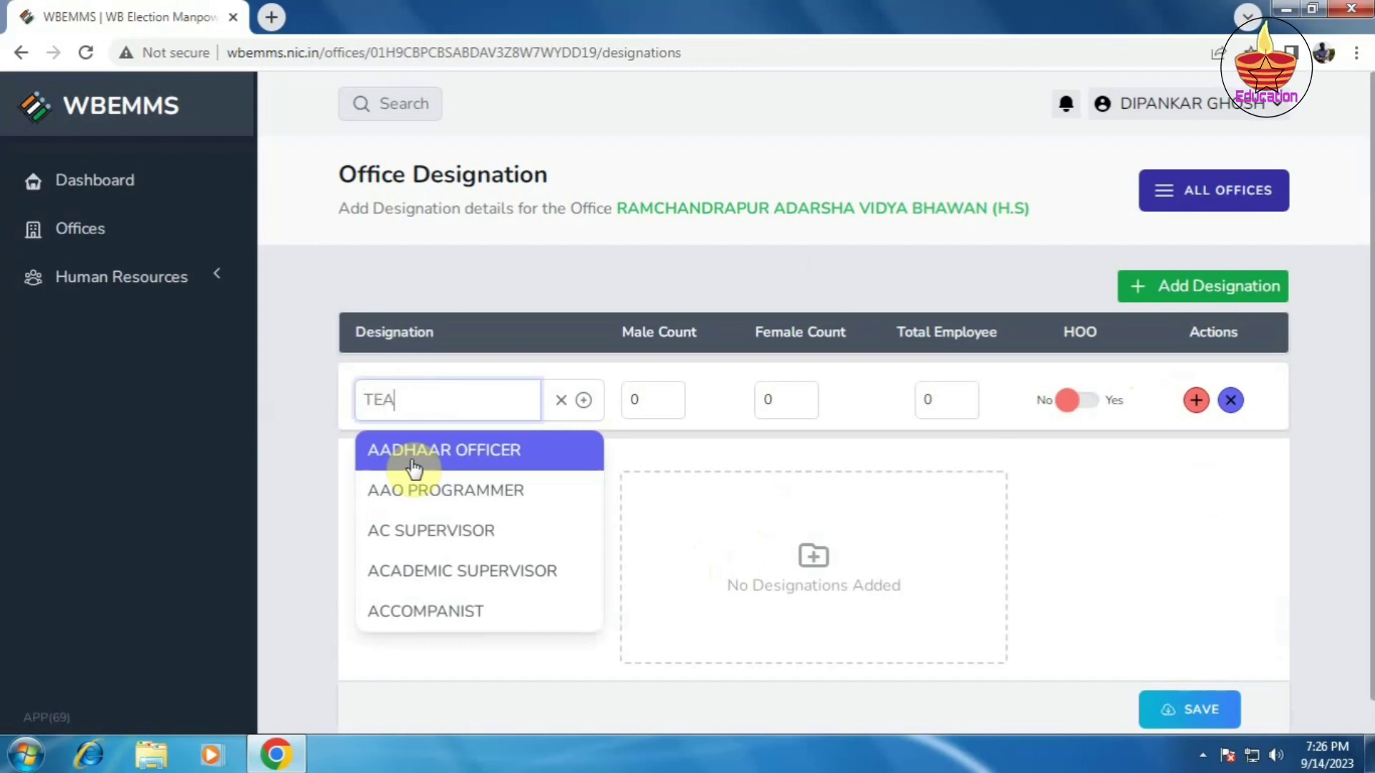
type("CHER")
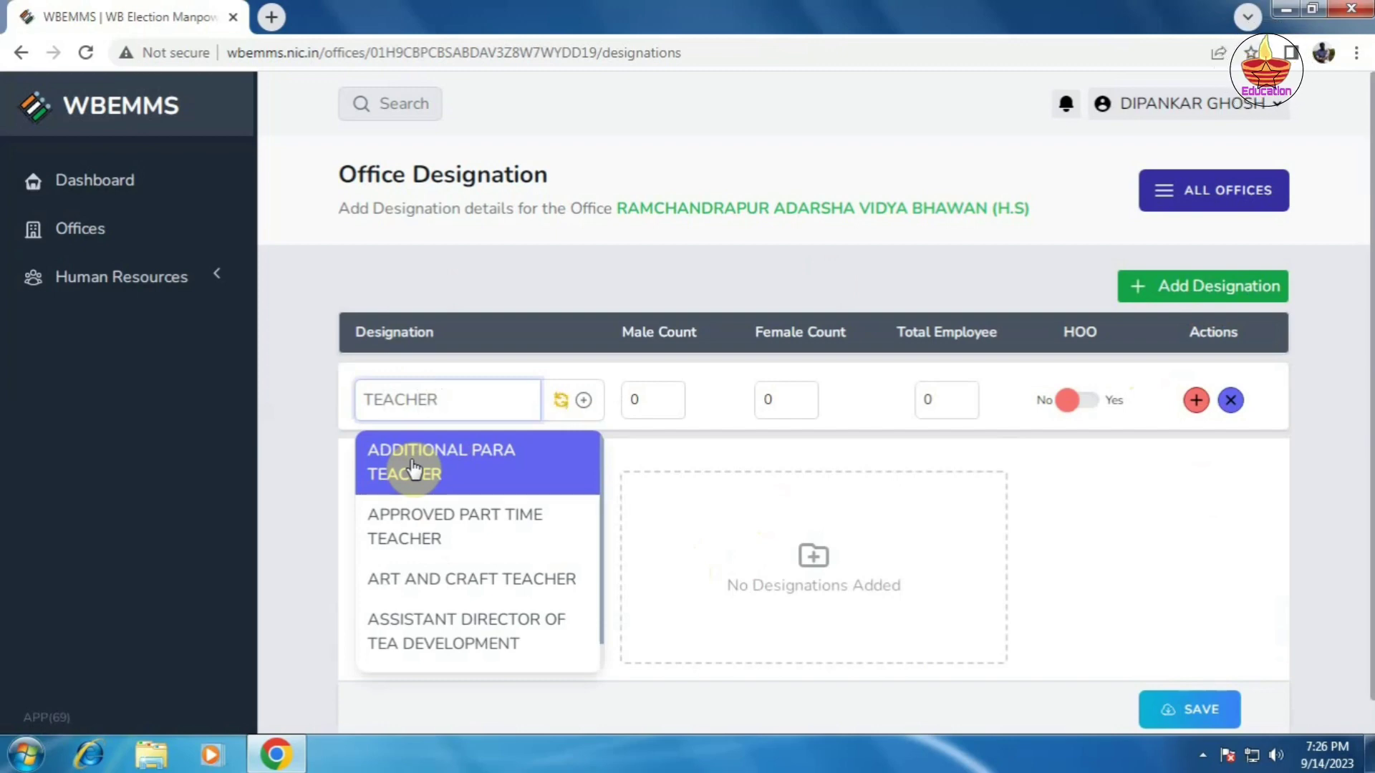
type(" IN")
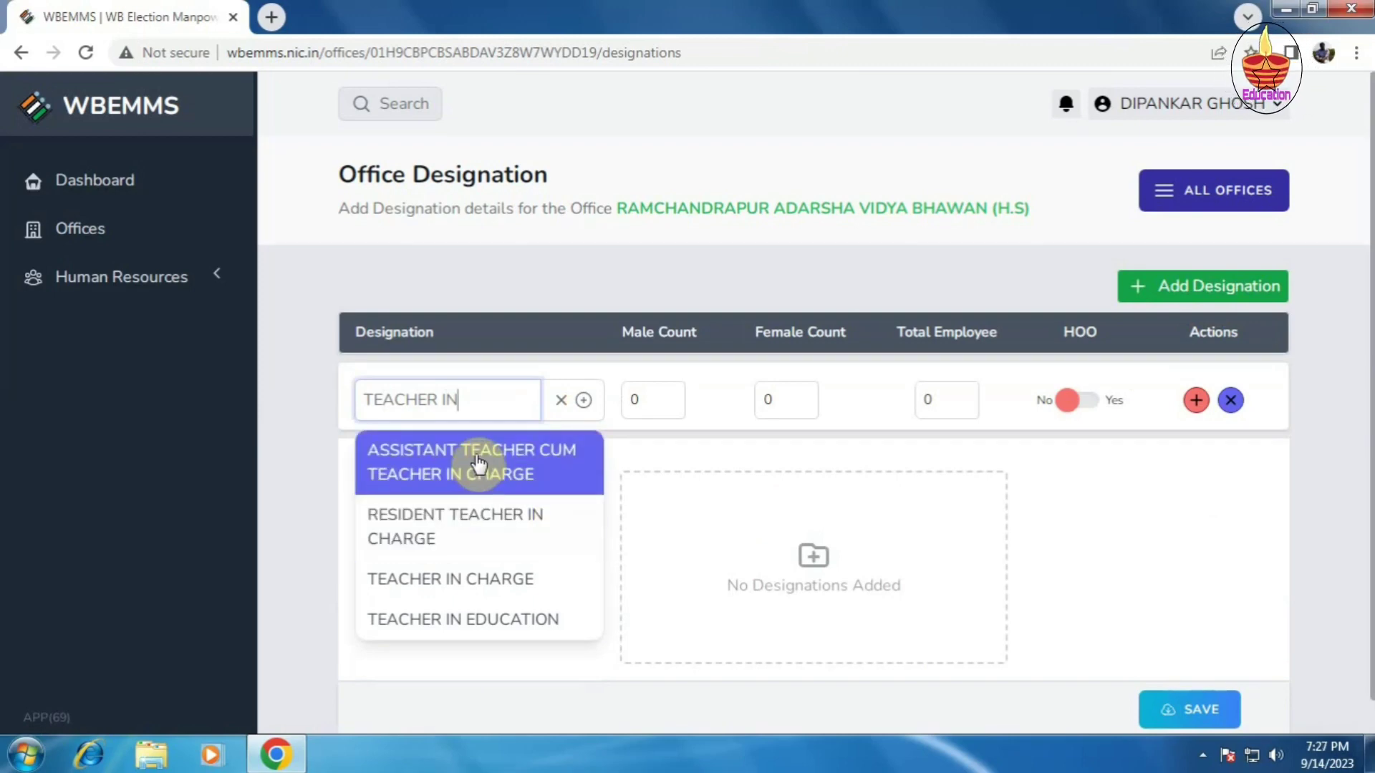
left_click(501, 589)
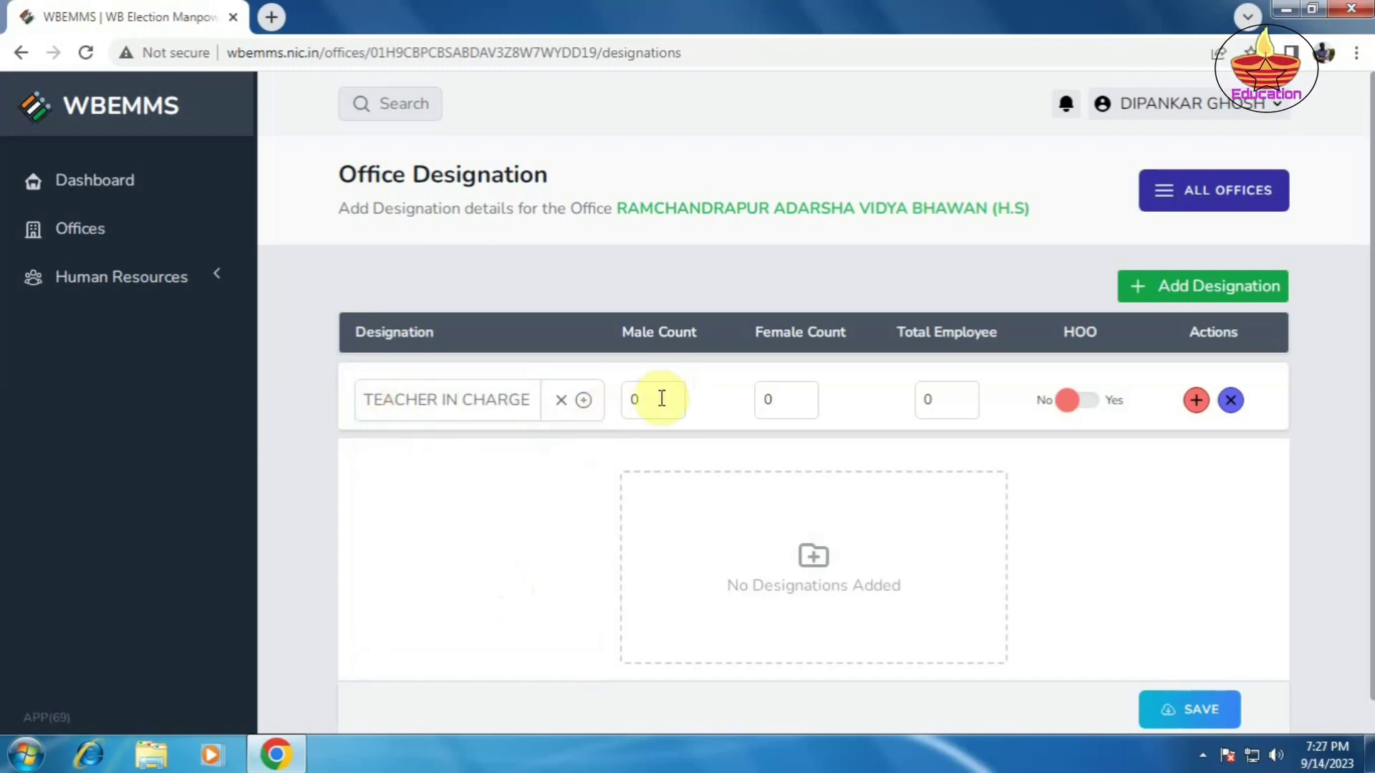
left_click(640, 406)
left_click(640, 405)
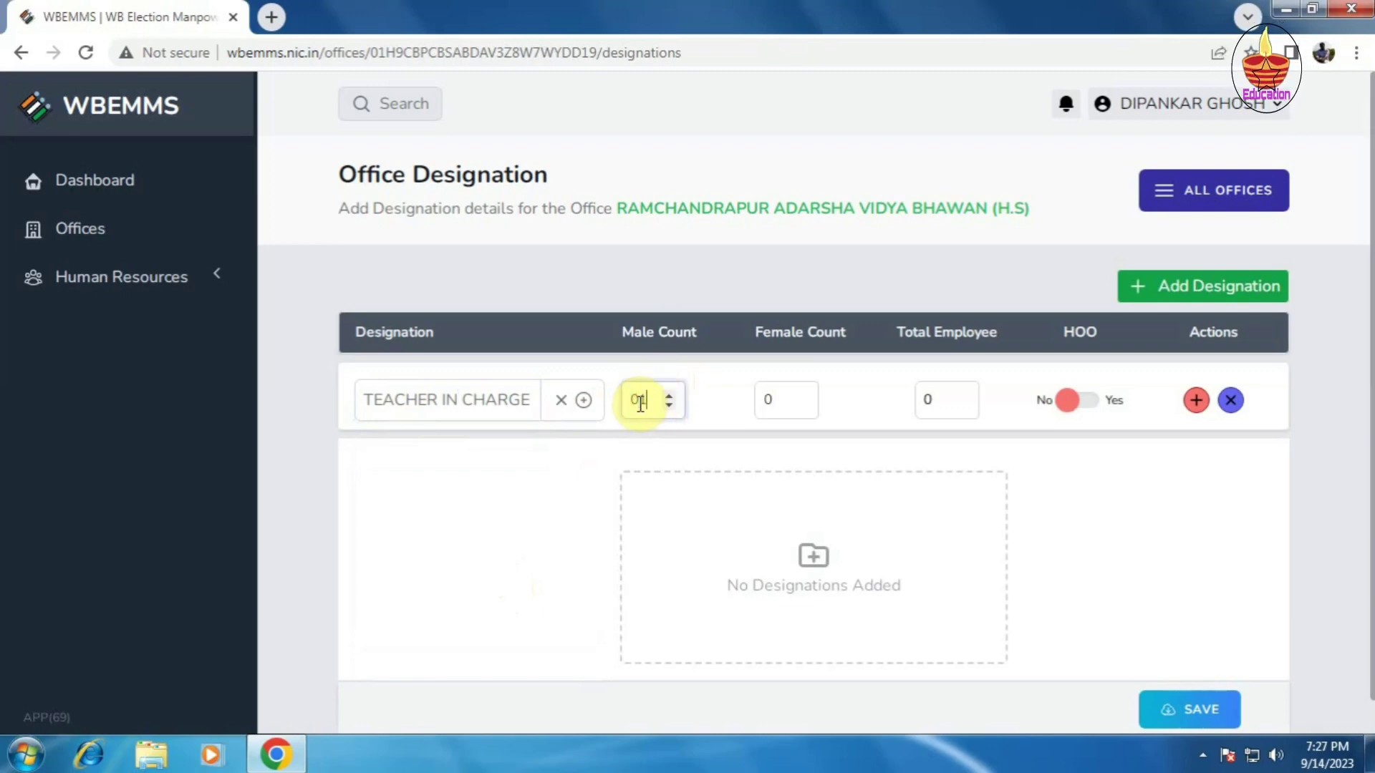
type("1")
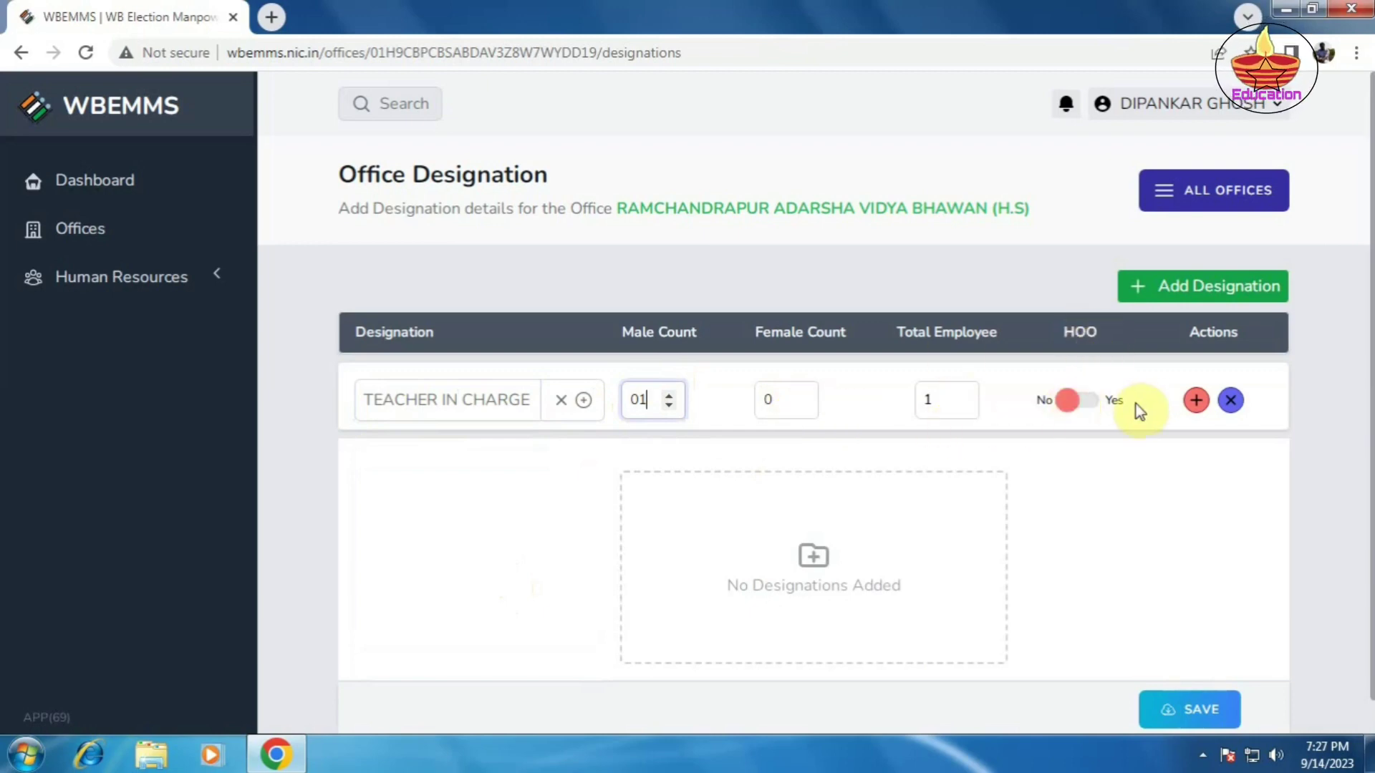
left_click(1196, 403)
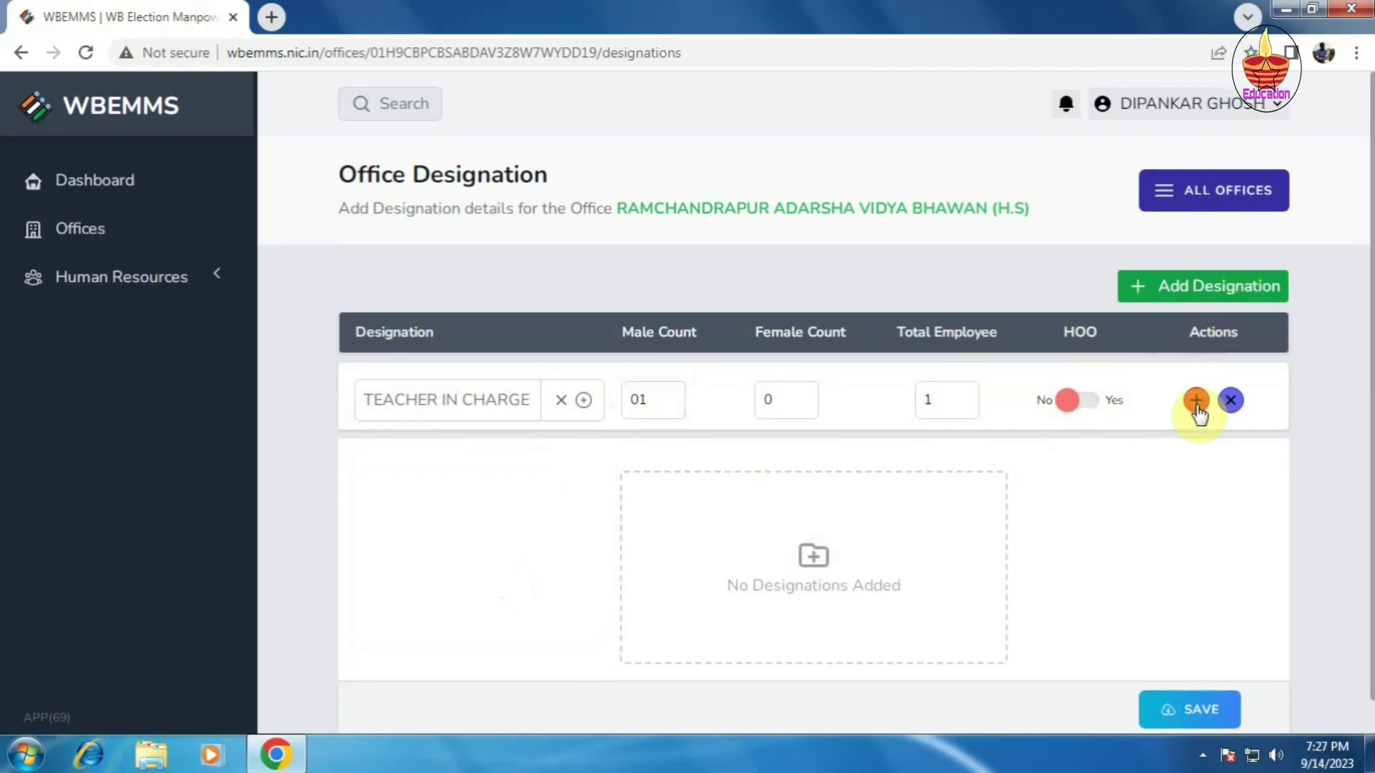
left_click(1196, 402)
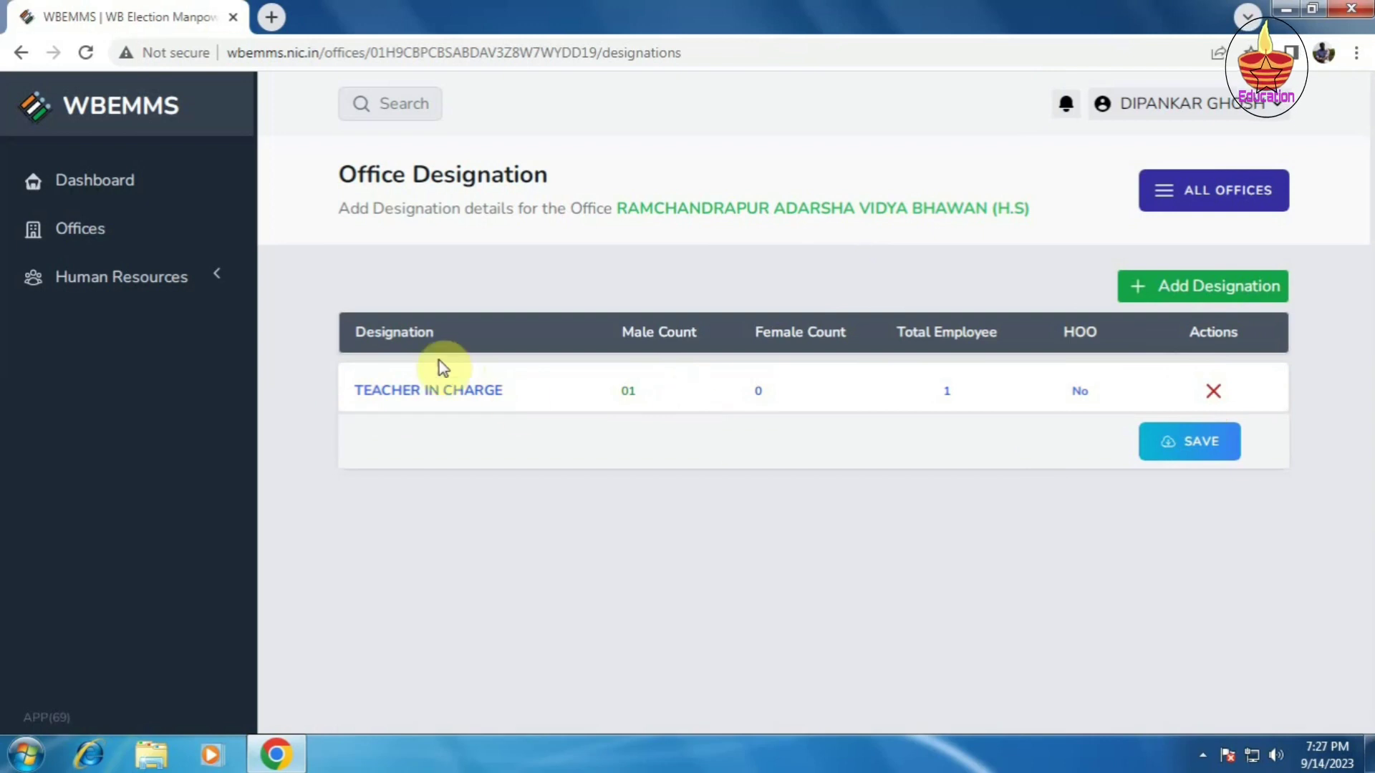
Step: Add an ASSISTANT TEACHER designation with male count 7, total 7
left_click(1218, 295)
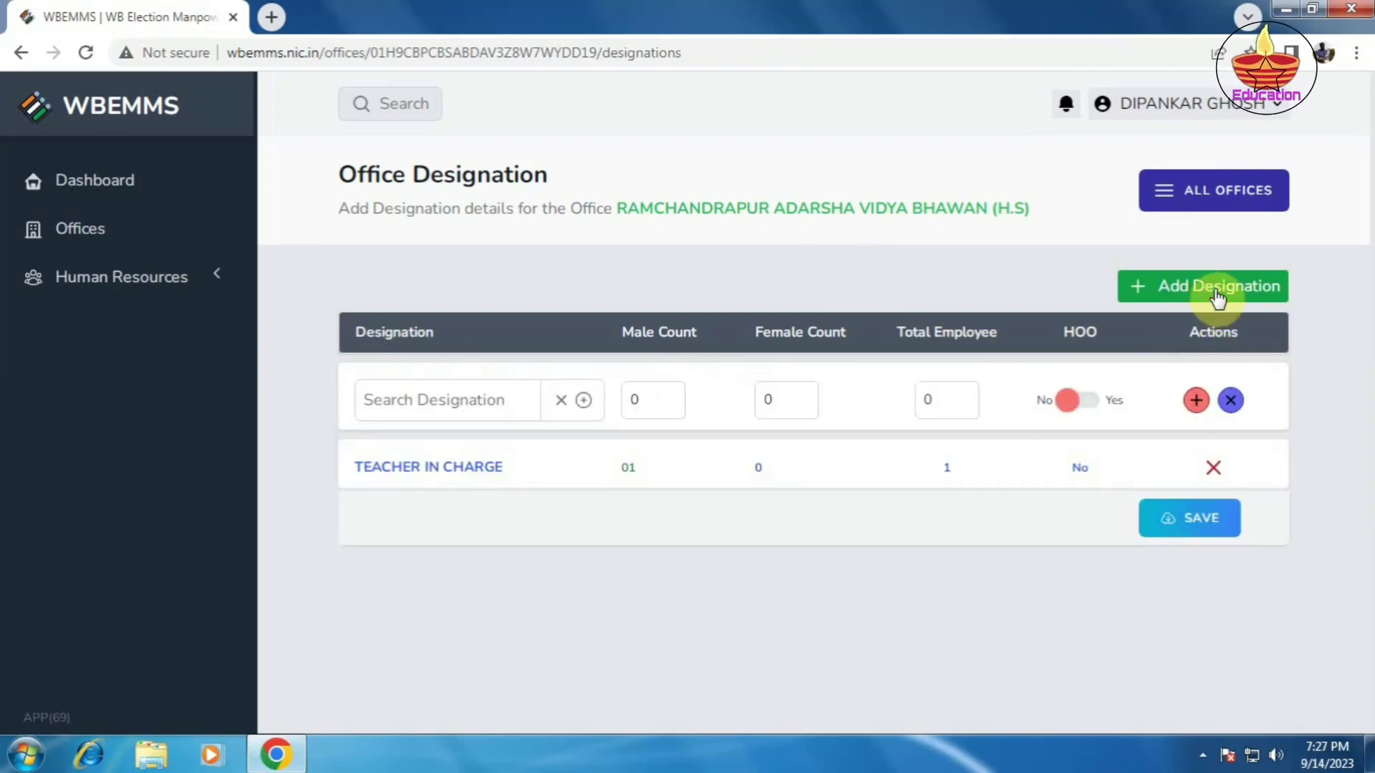
left_click(446, 393)
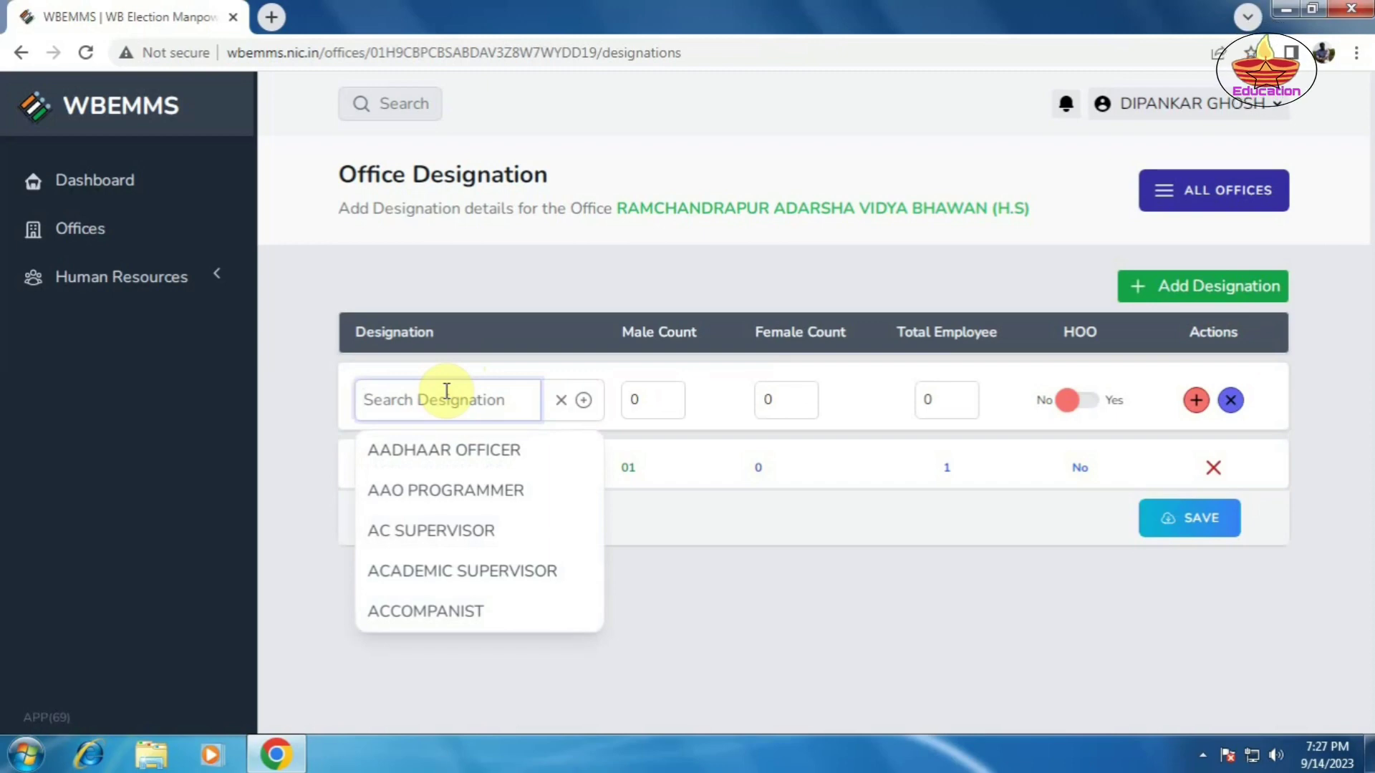
type("ASSI")
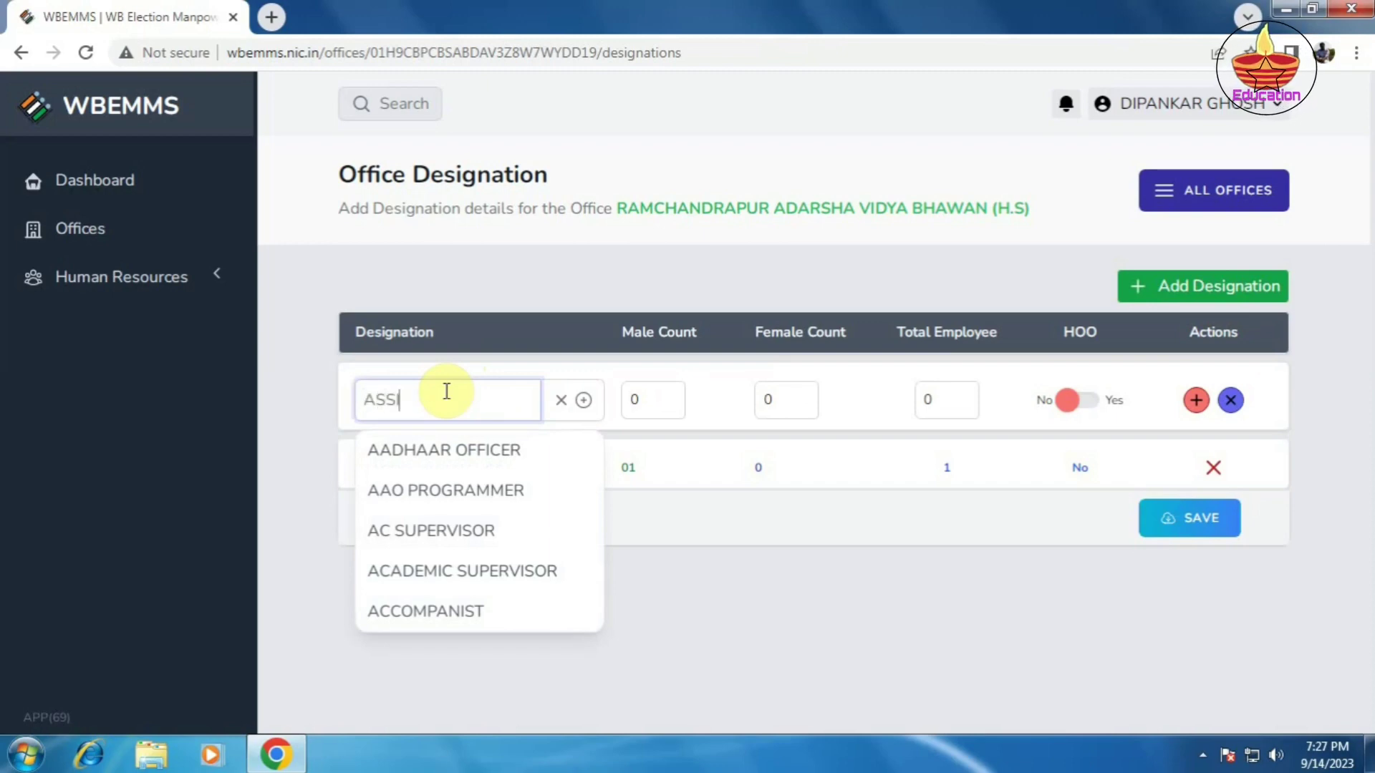
type("STAN")
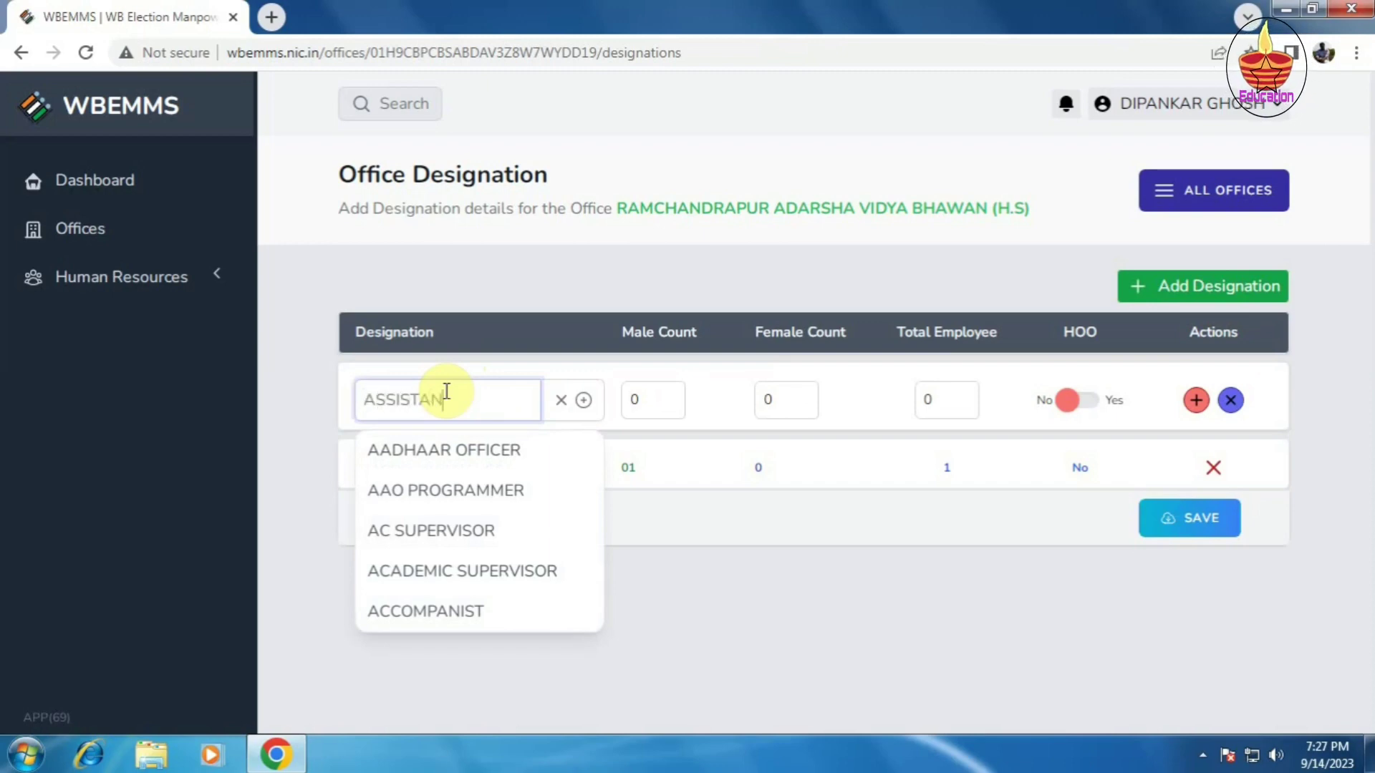
type("T")
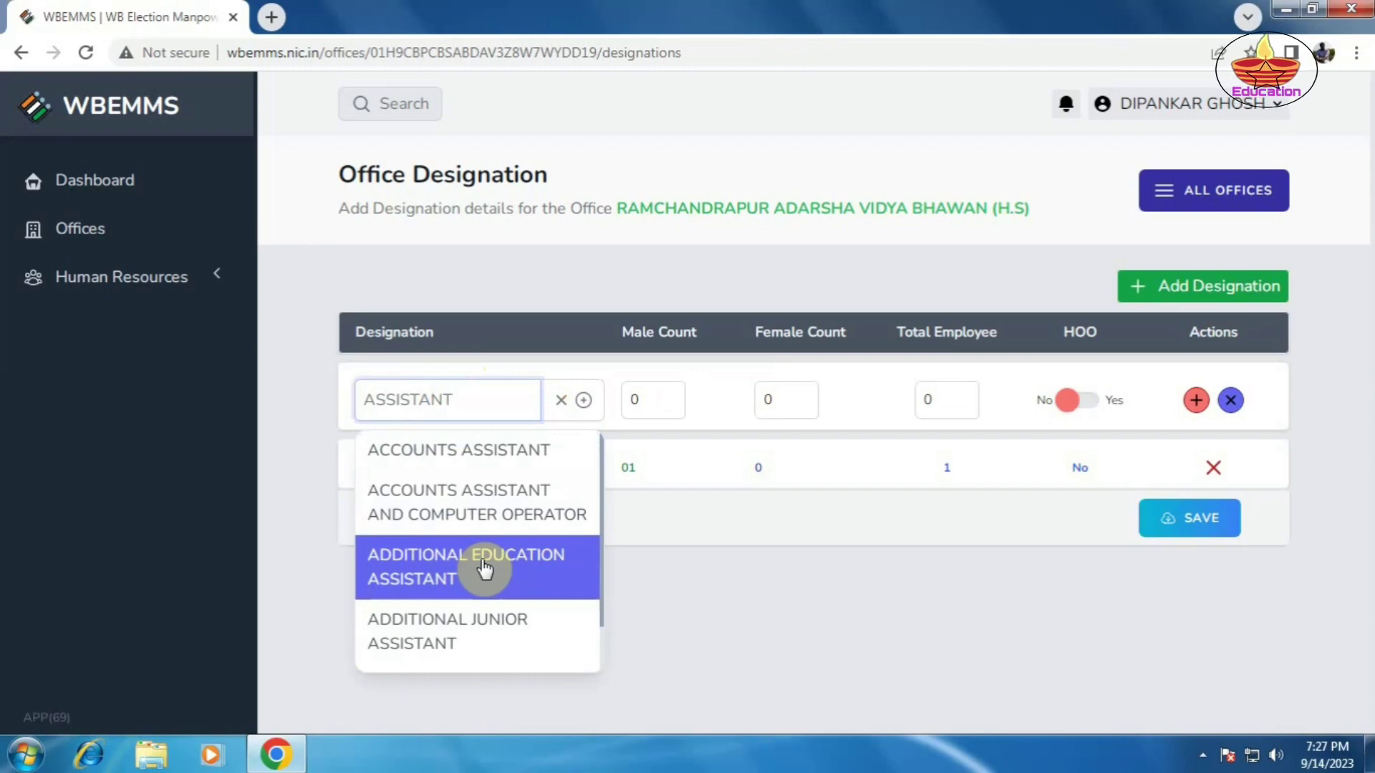
type("T")
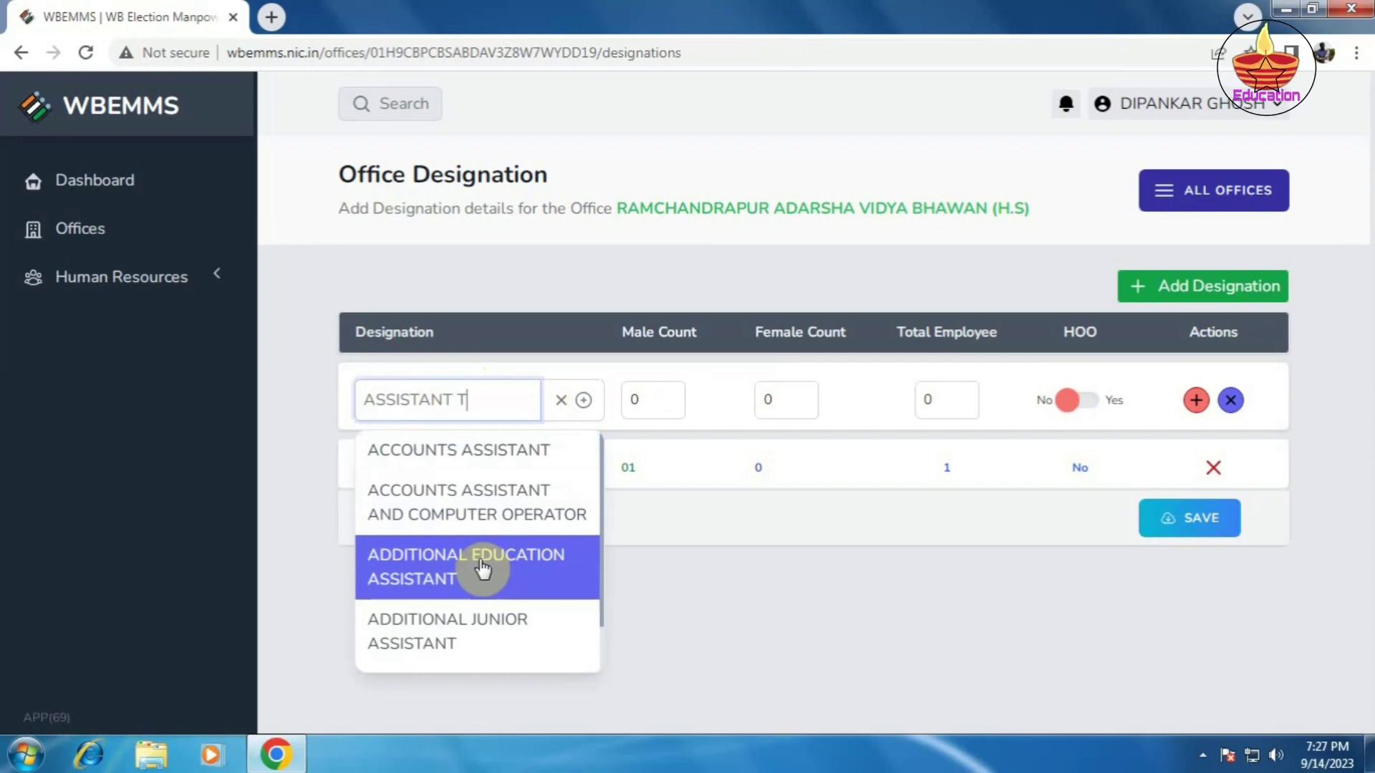
type("EA")
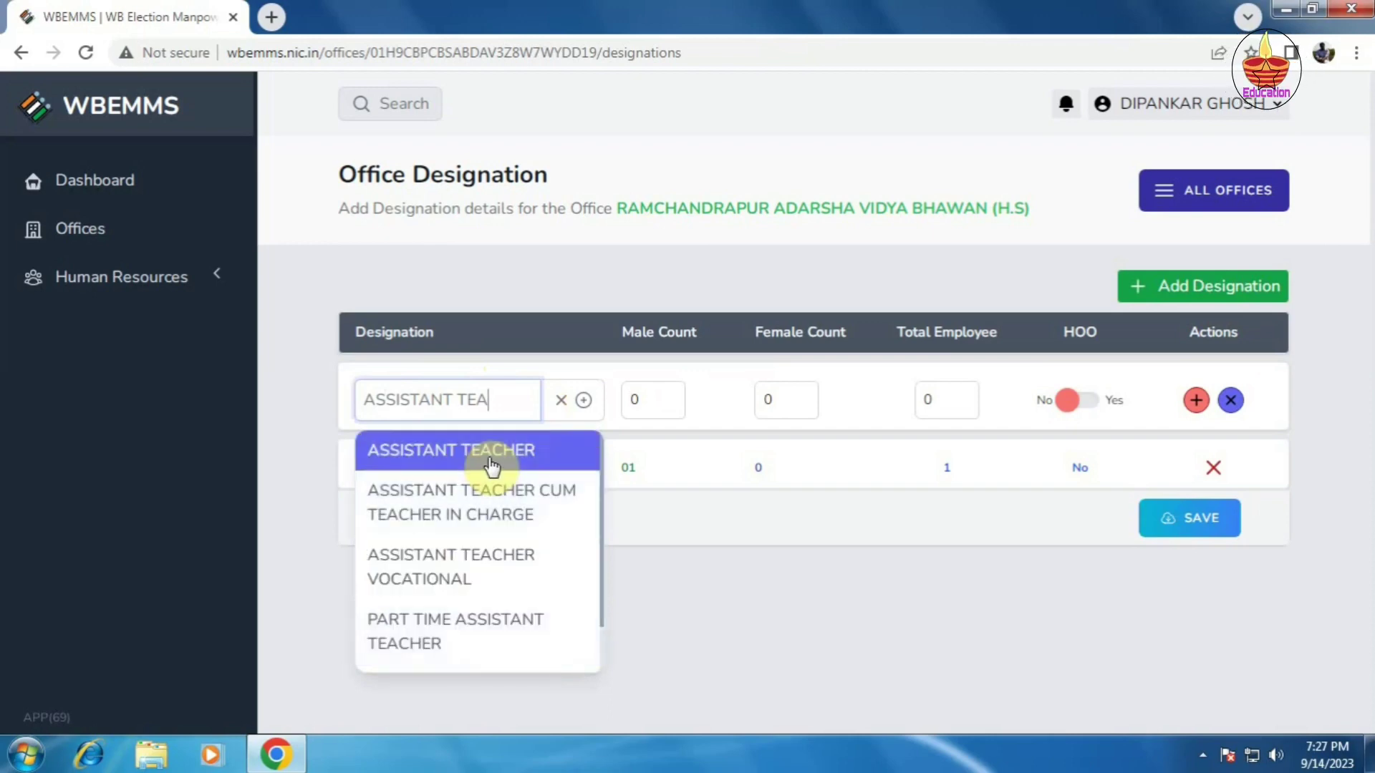
left_click(491, 458)
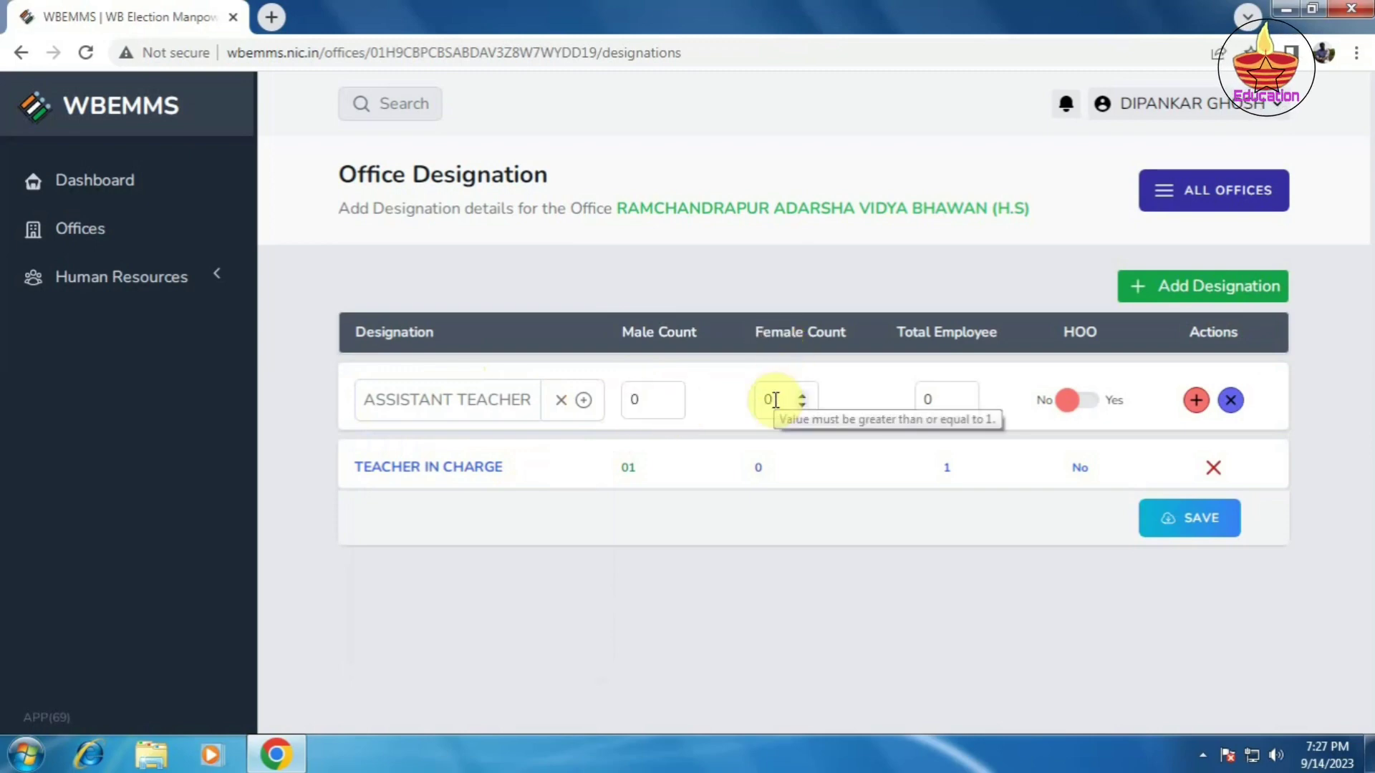
left_click(641, 402)
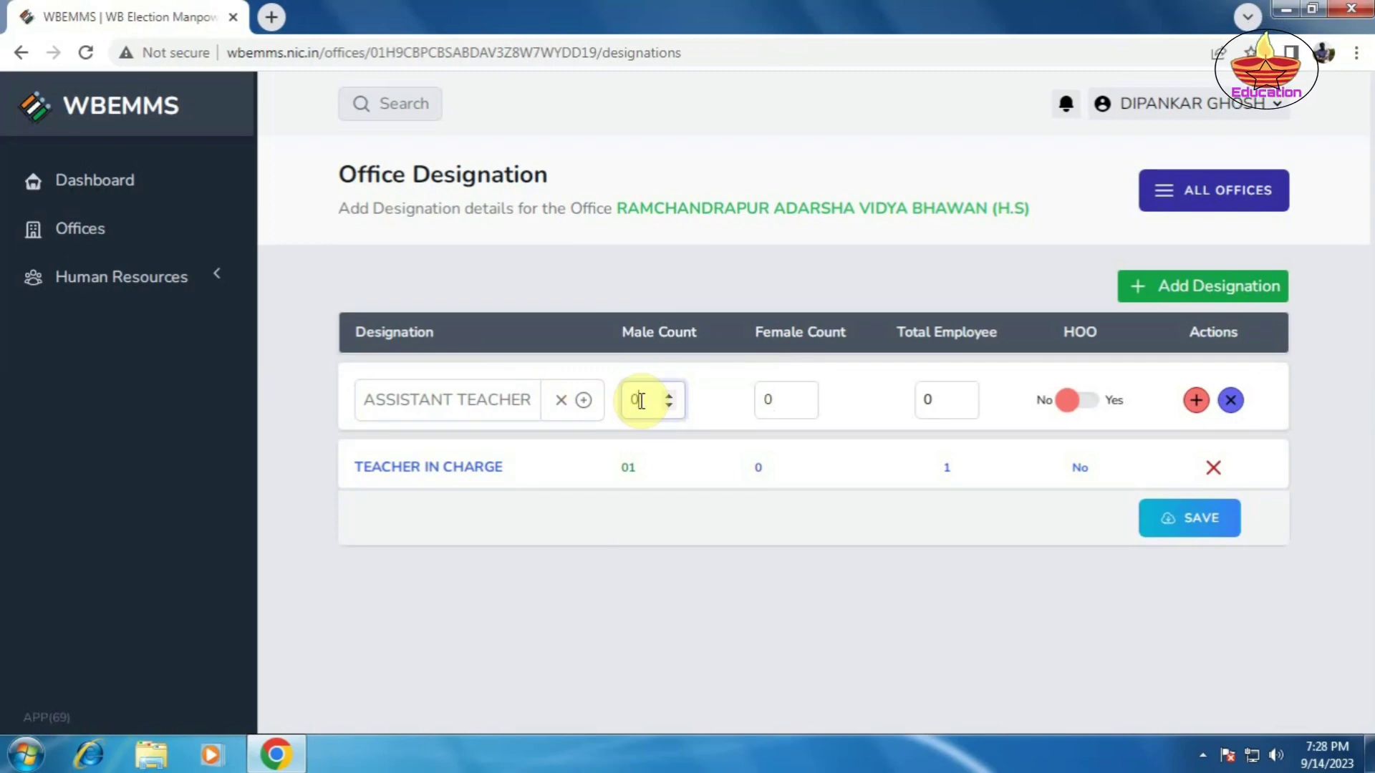
type("7")
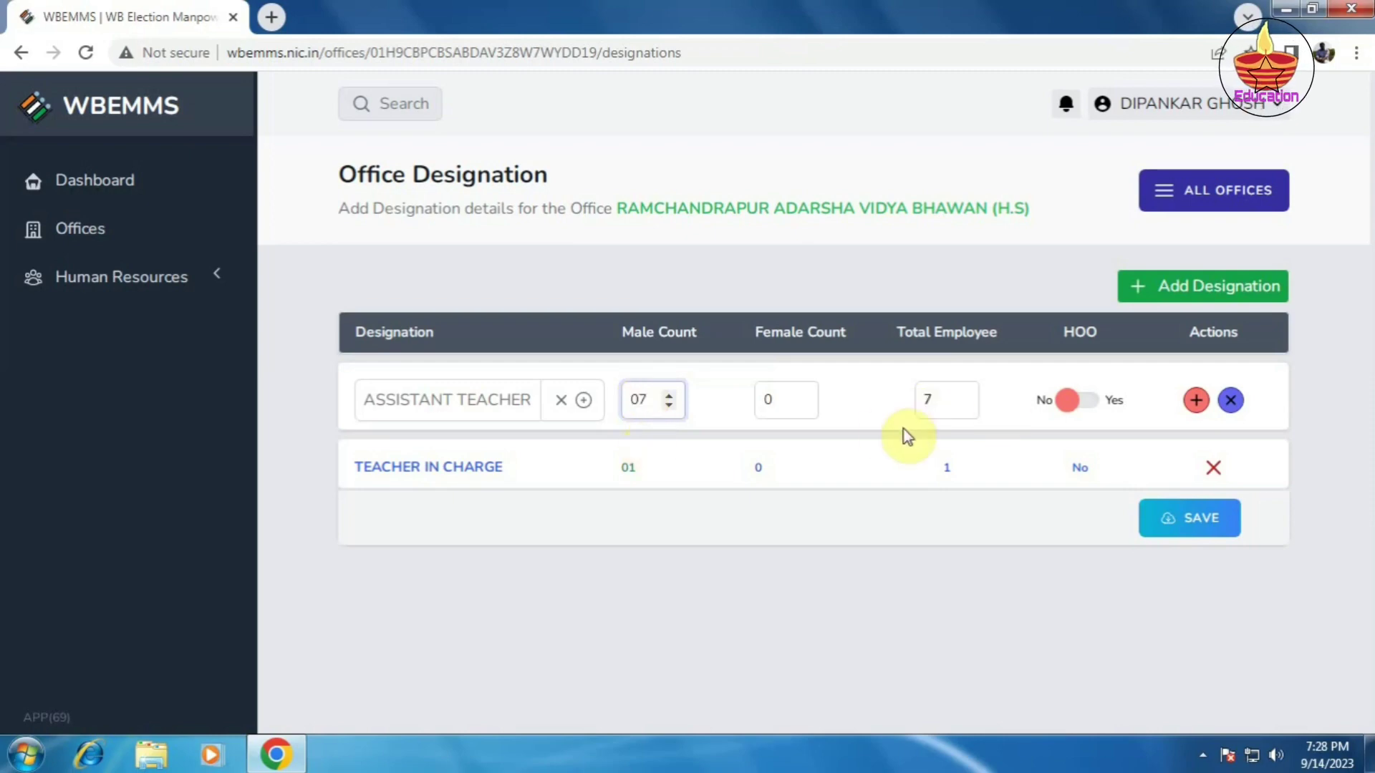
left_click(1196, 401)
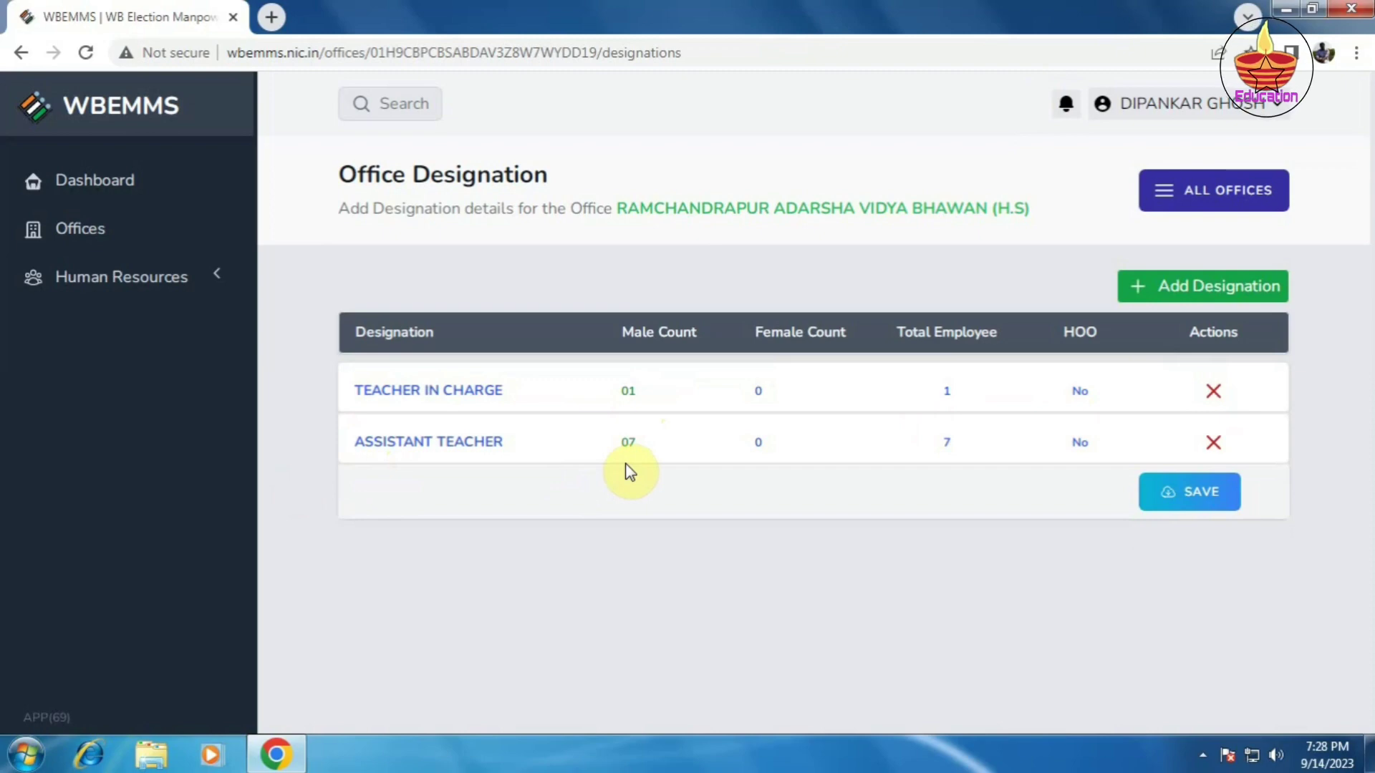
Step: Add an ACCOUNTANT CUM CLERK designation, found by searching 'ACC', with male count 01
left_click(1202, 294)
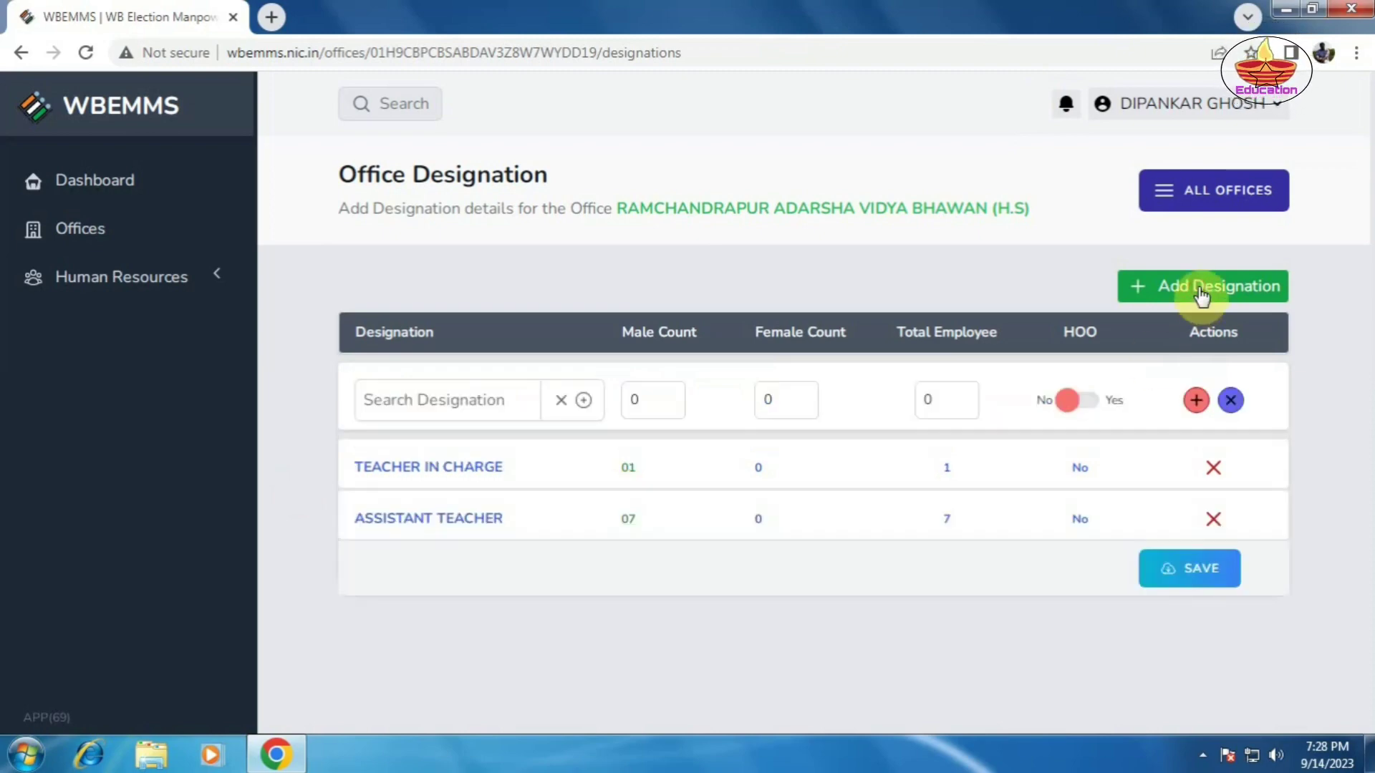
left_click(439, 405)
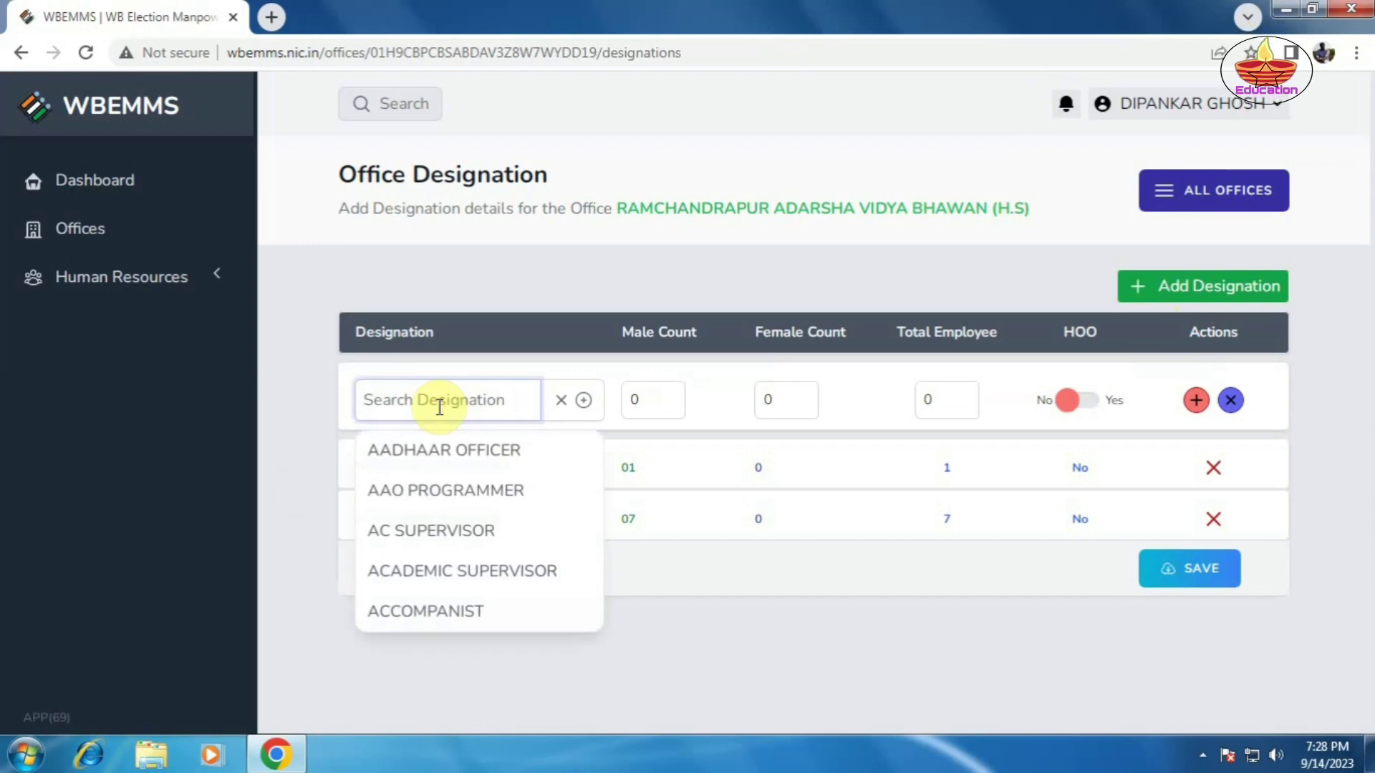
type("C")
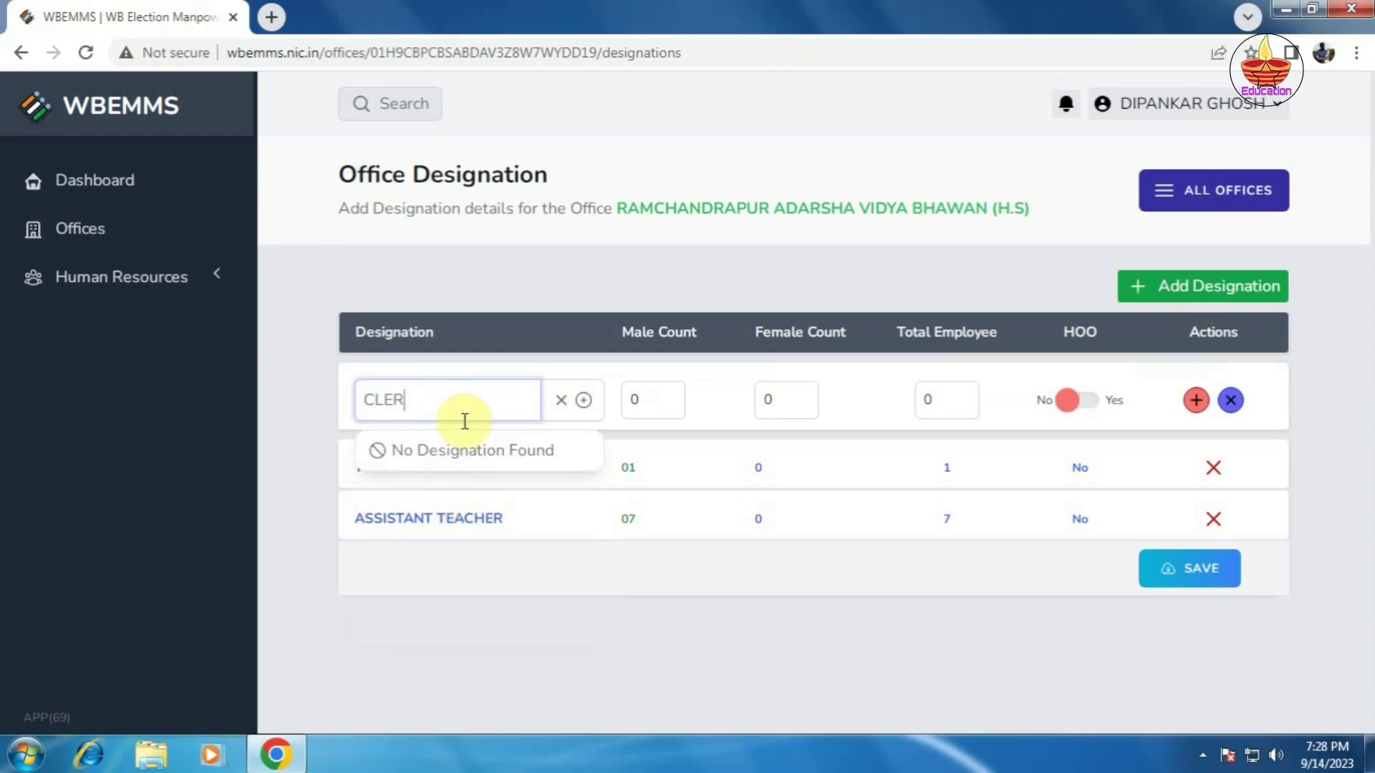
key("BackSpace")
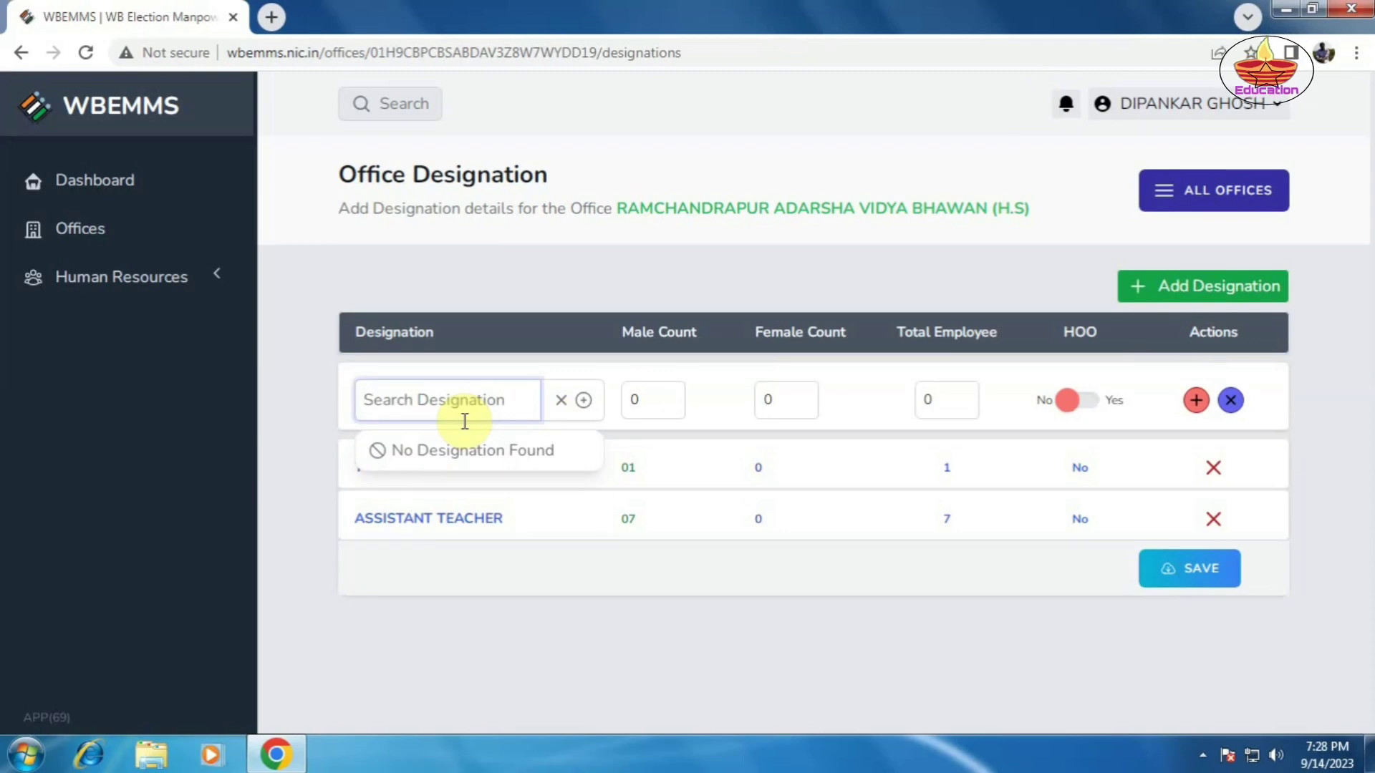
type("ACCOU")
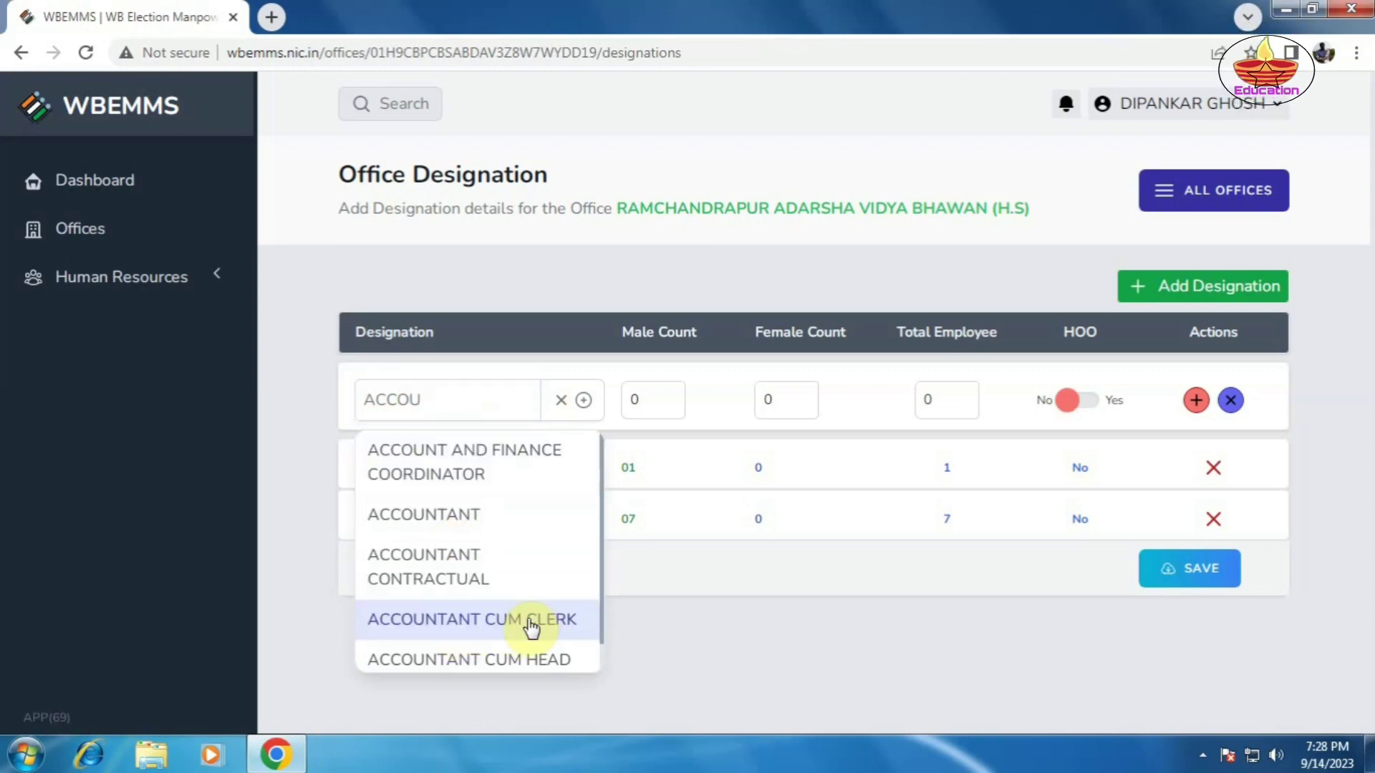
left_click(530, 621)
left_click(644, 400)
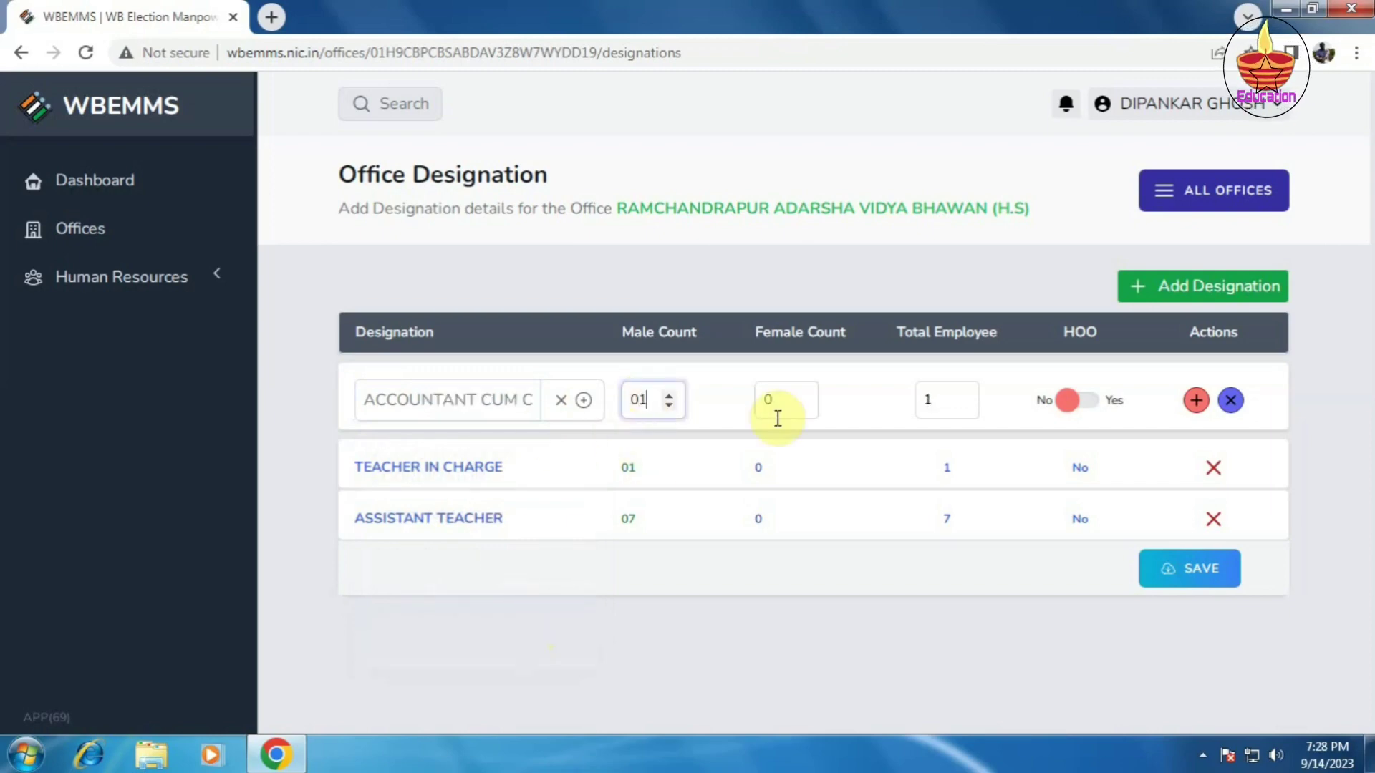
left_click(1196, 401)
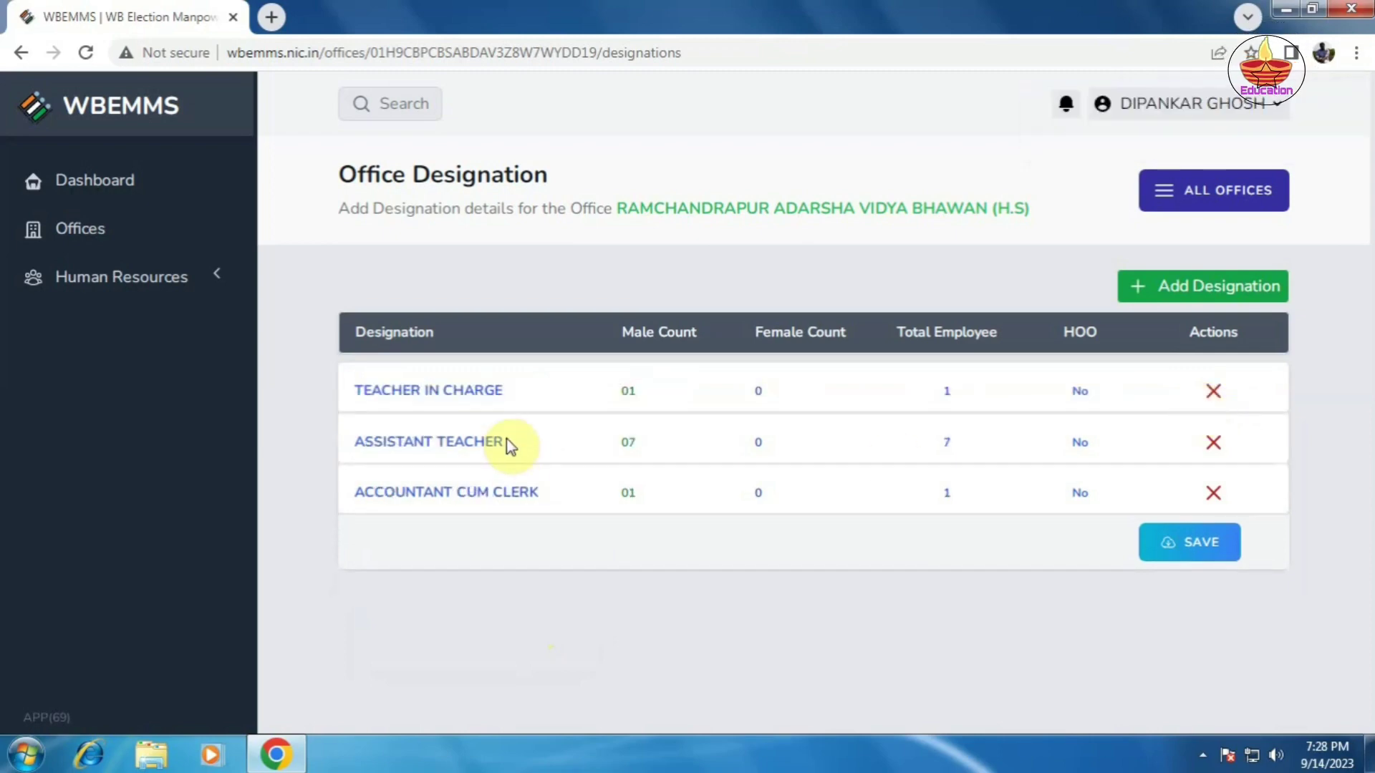
Step: Add BEARER PEON as the school's fourth designation with a male count of 02
left_click(1191, 294)
left_click(438, 398)
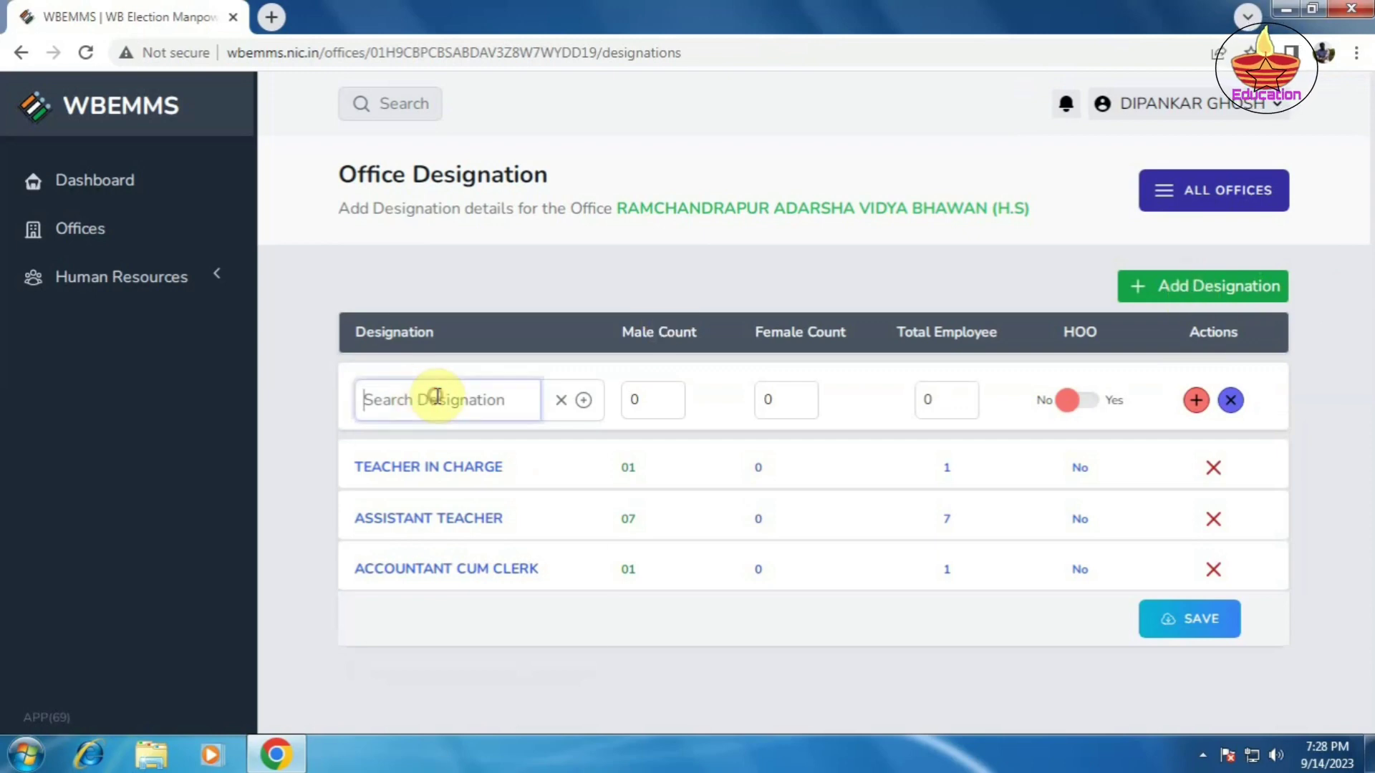
type("PE")
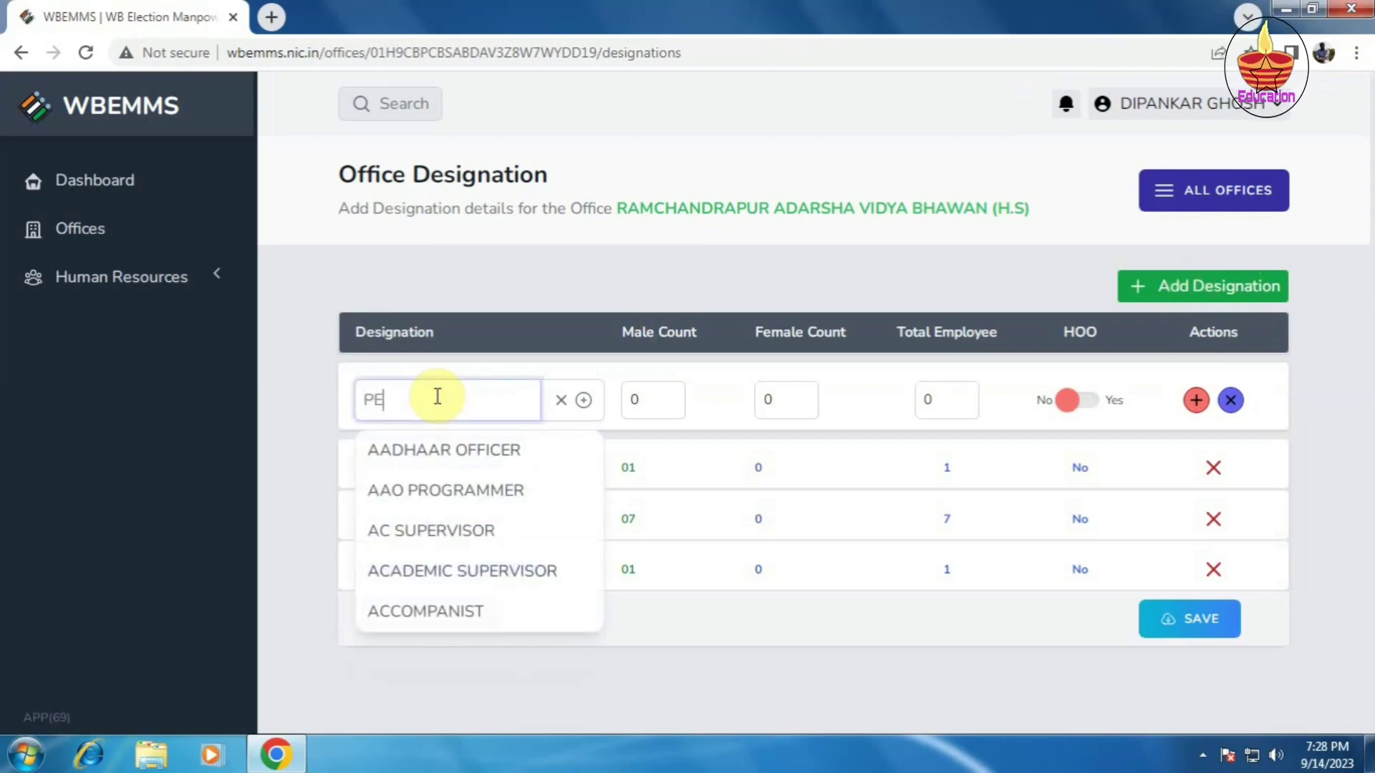
type("AN")
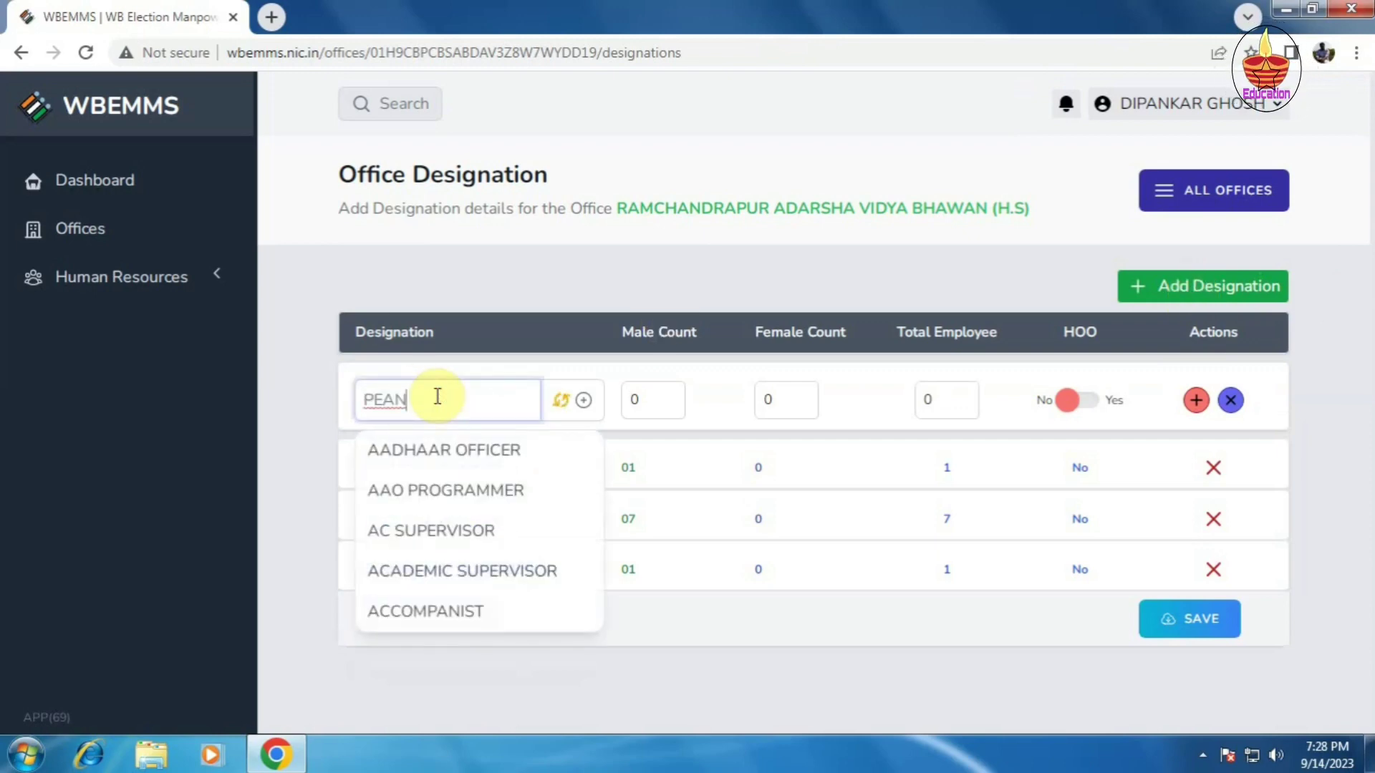
key("BackSpace")
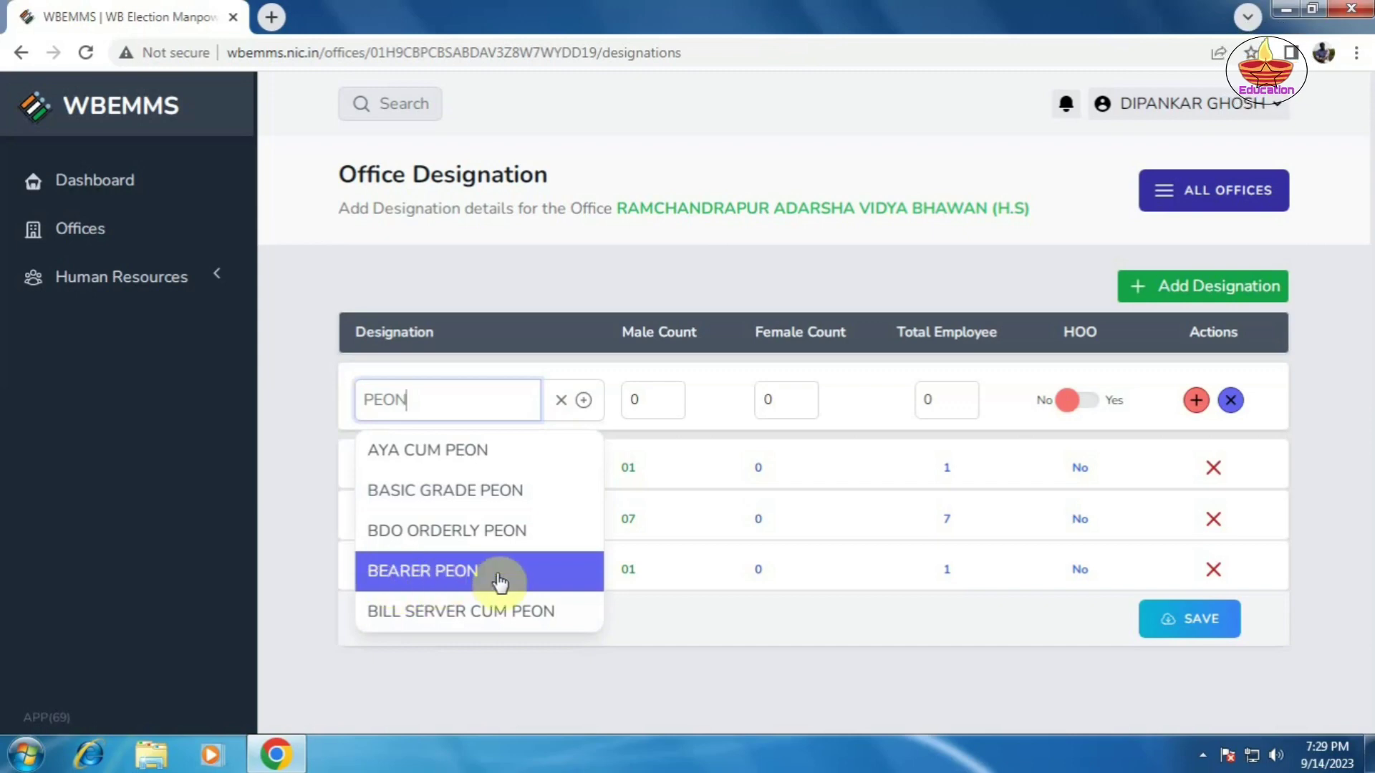
left_click(464, 572)
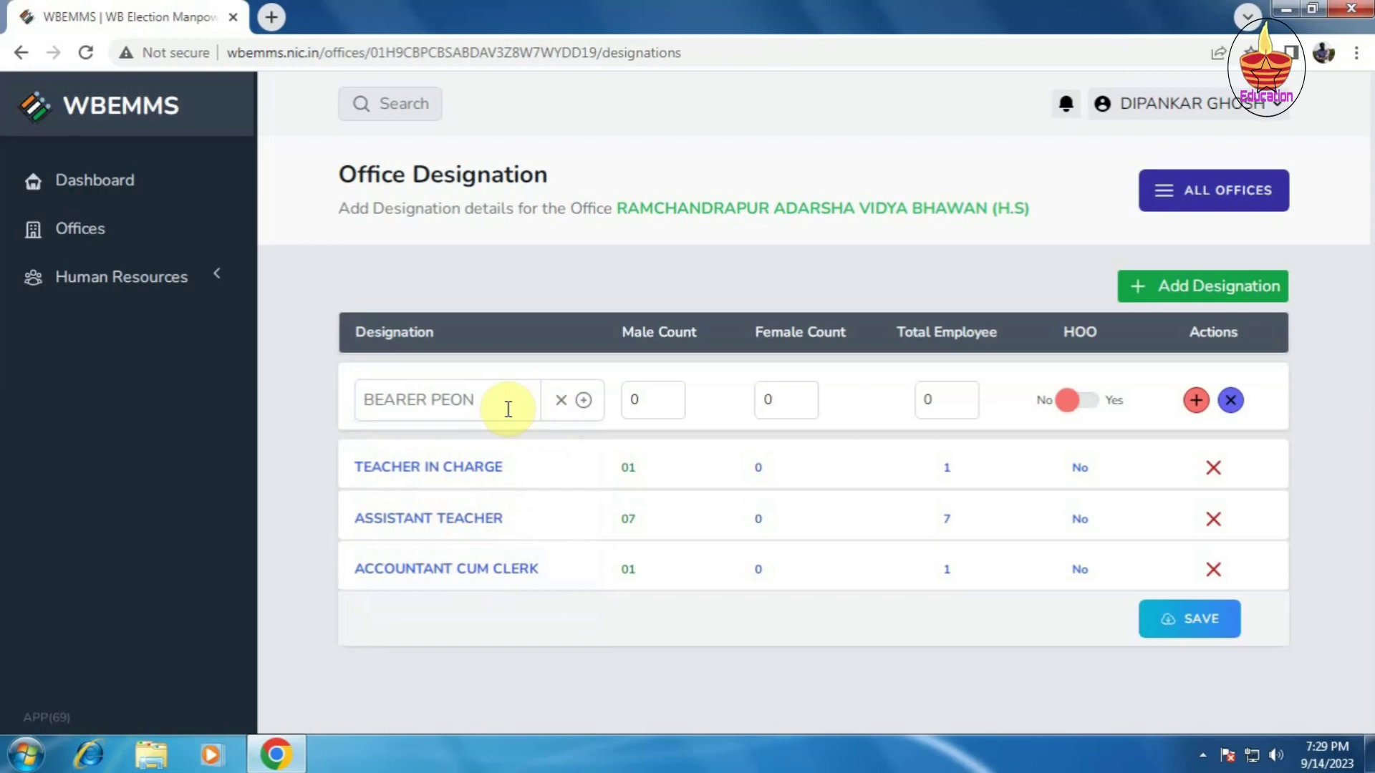
left_click(650, 405)
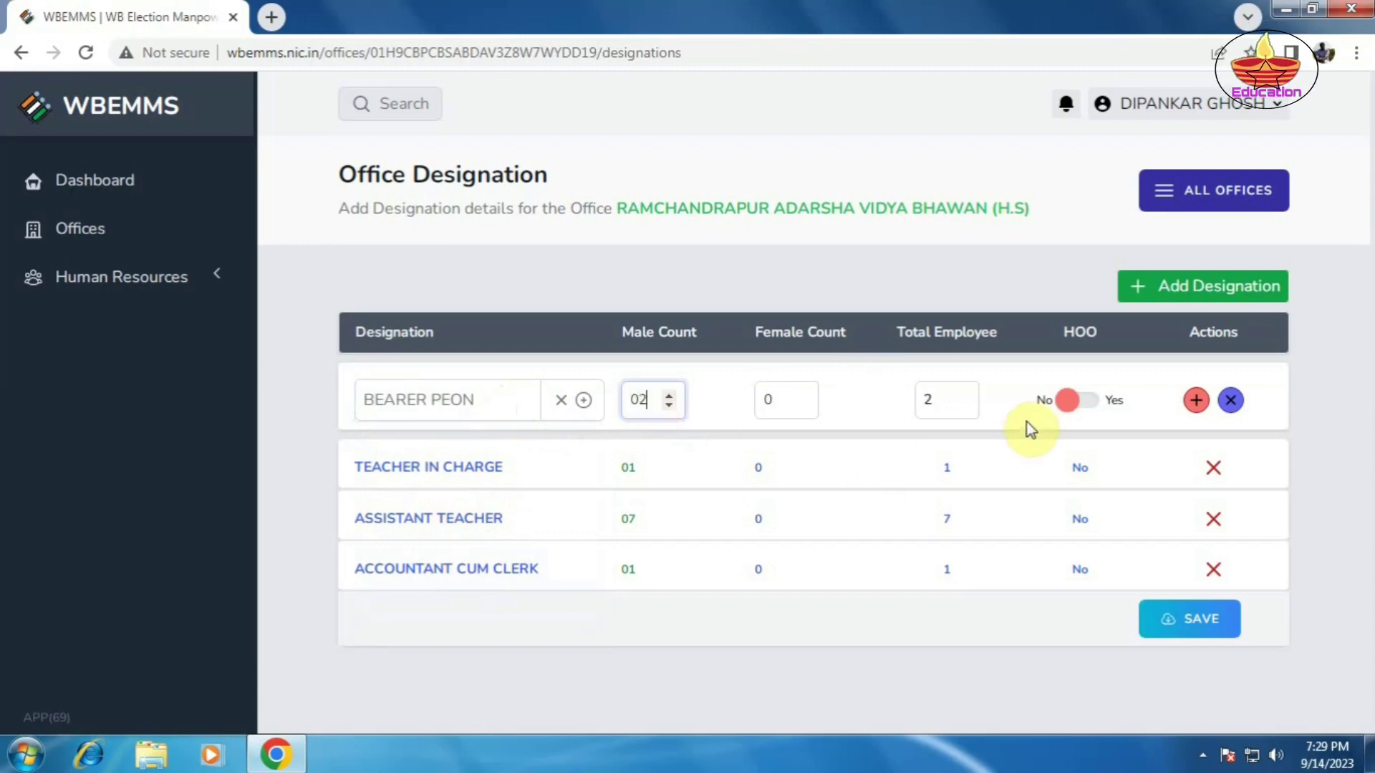
left_click(1196, 401)
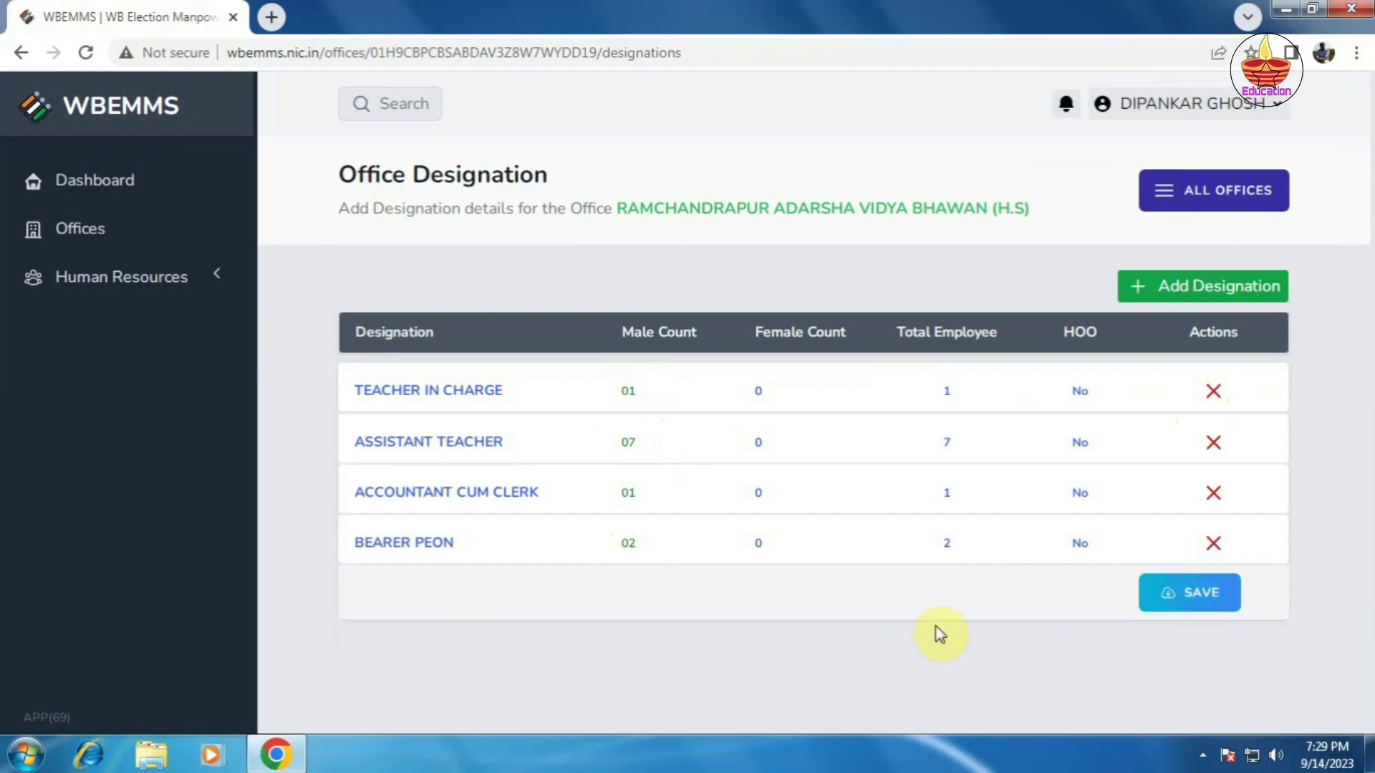
Step: Save the four office designations, acknowledge the update confirmation, and return to the dashboard
left_click(1206, 605)
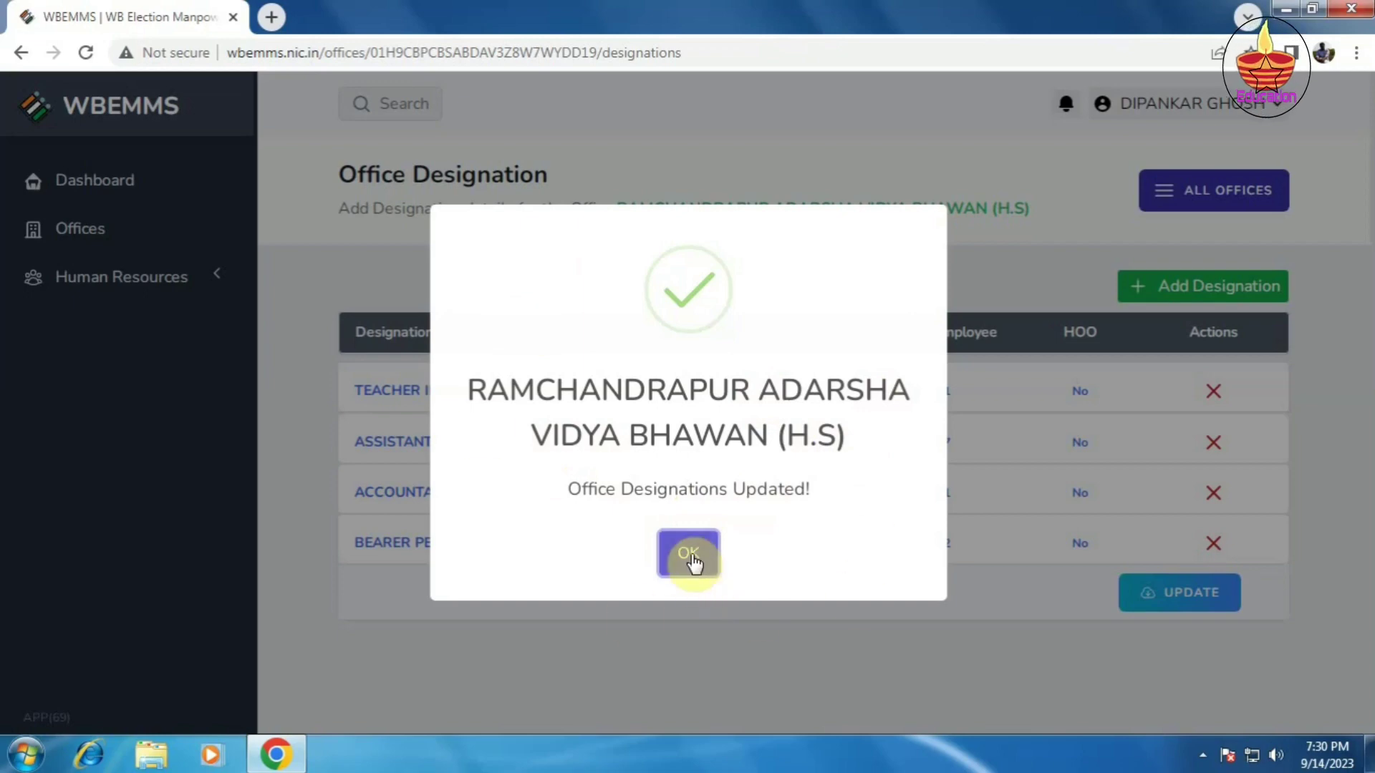
left_click(688, 553)
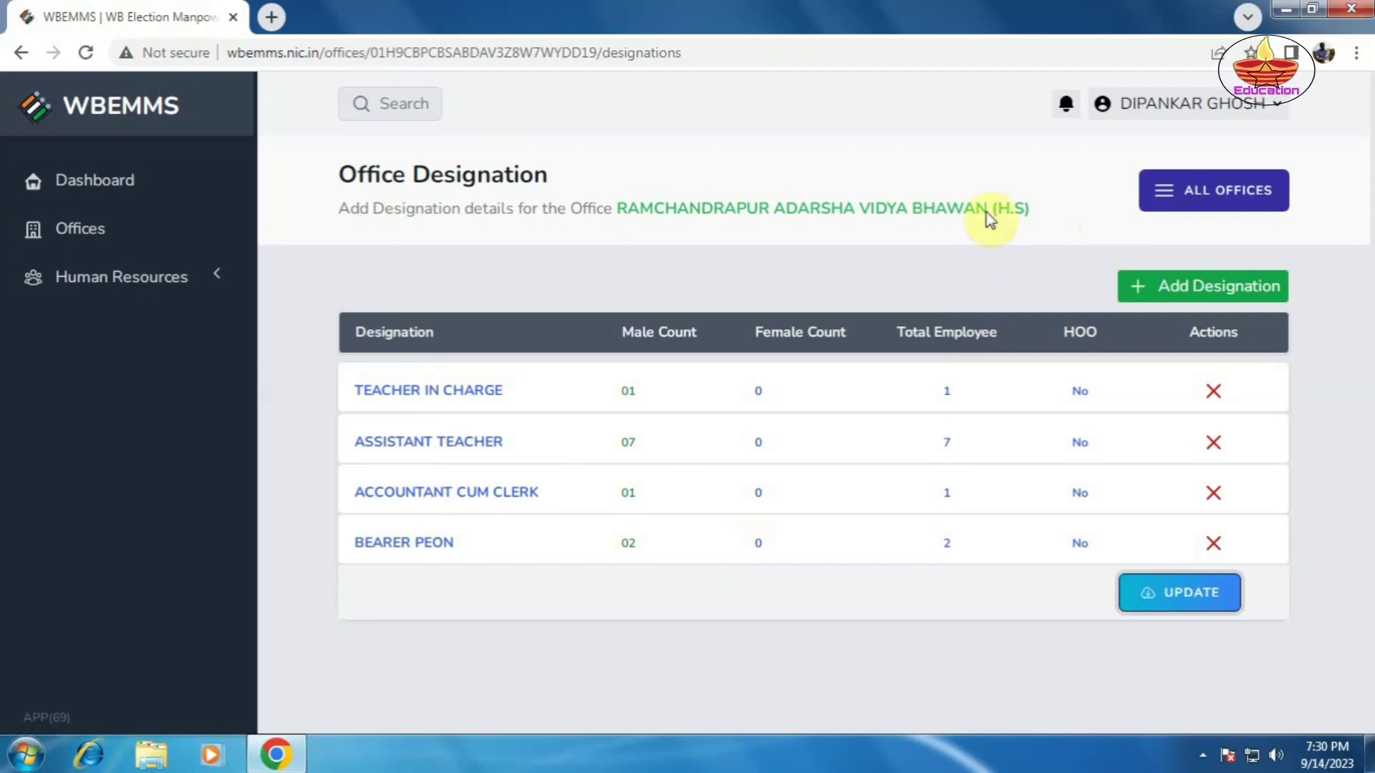
left_click(91, 185)
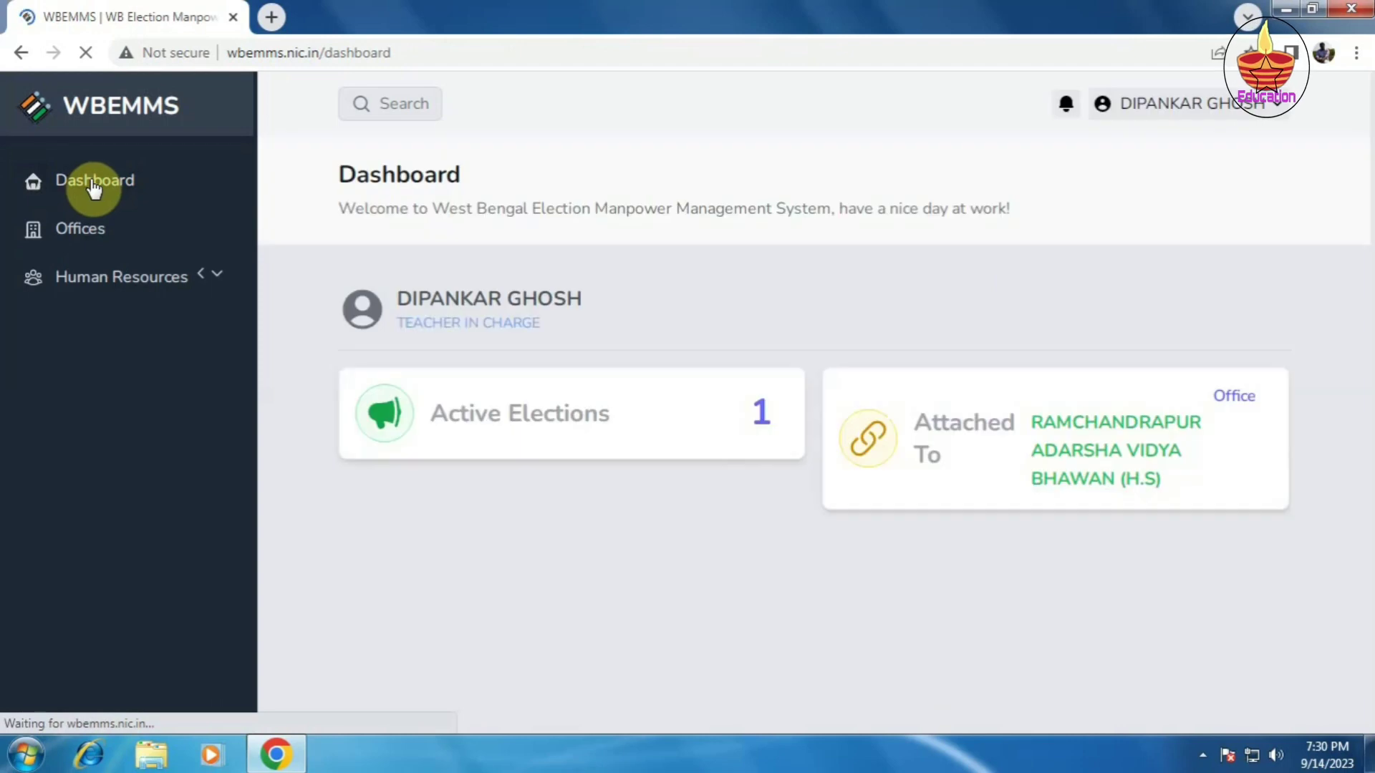
Step: On the Offices page, check the school's employee summary (Available 11, Verified 0, Exclusions 0) and registered users
left_click(79, 229)
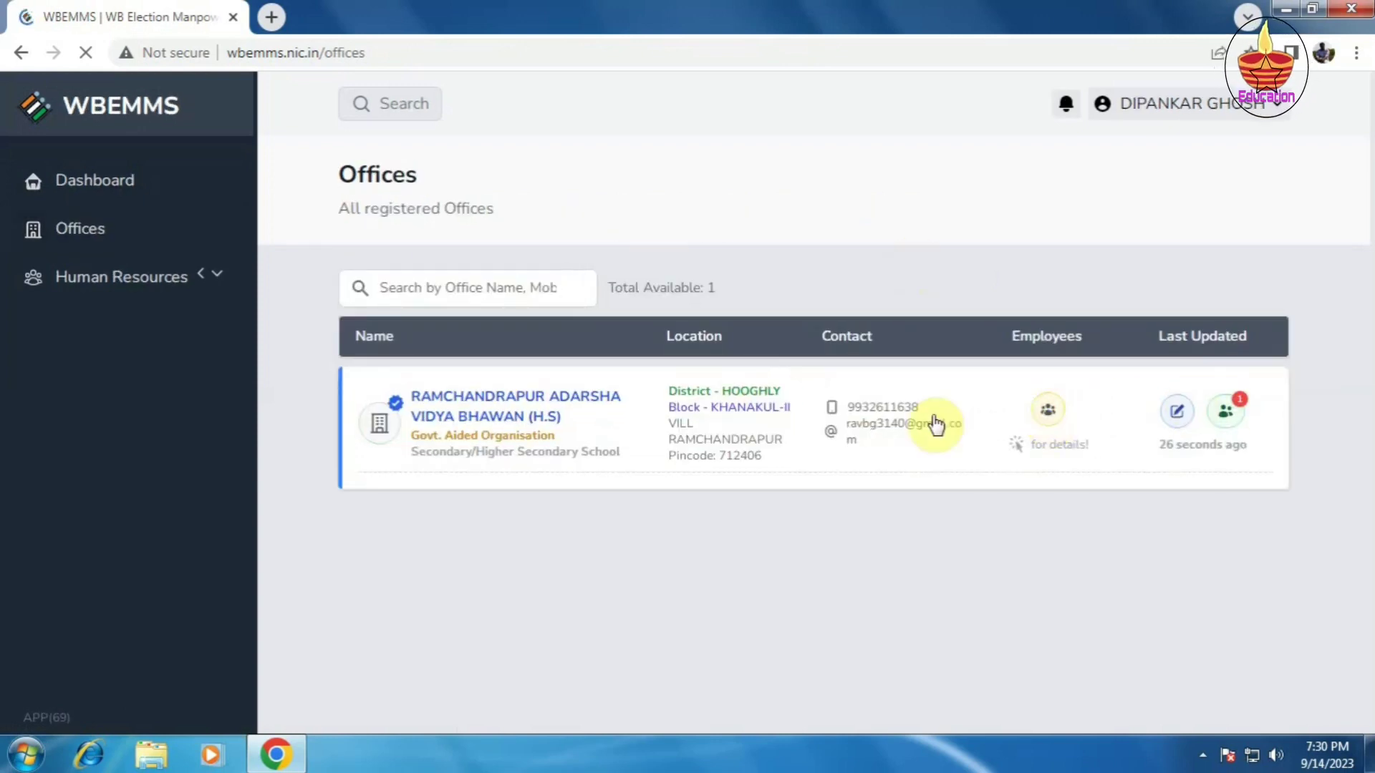
left_click(1049, 420)
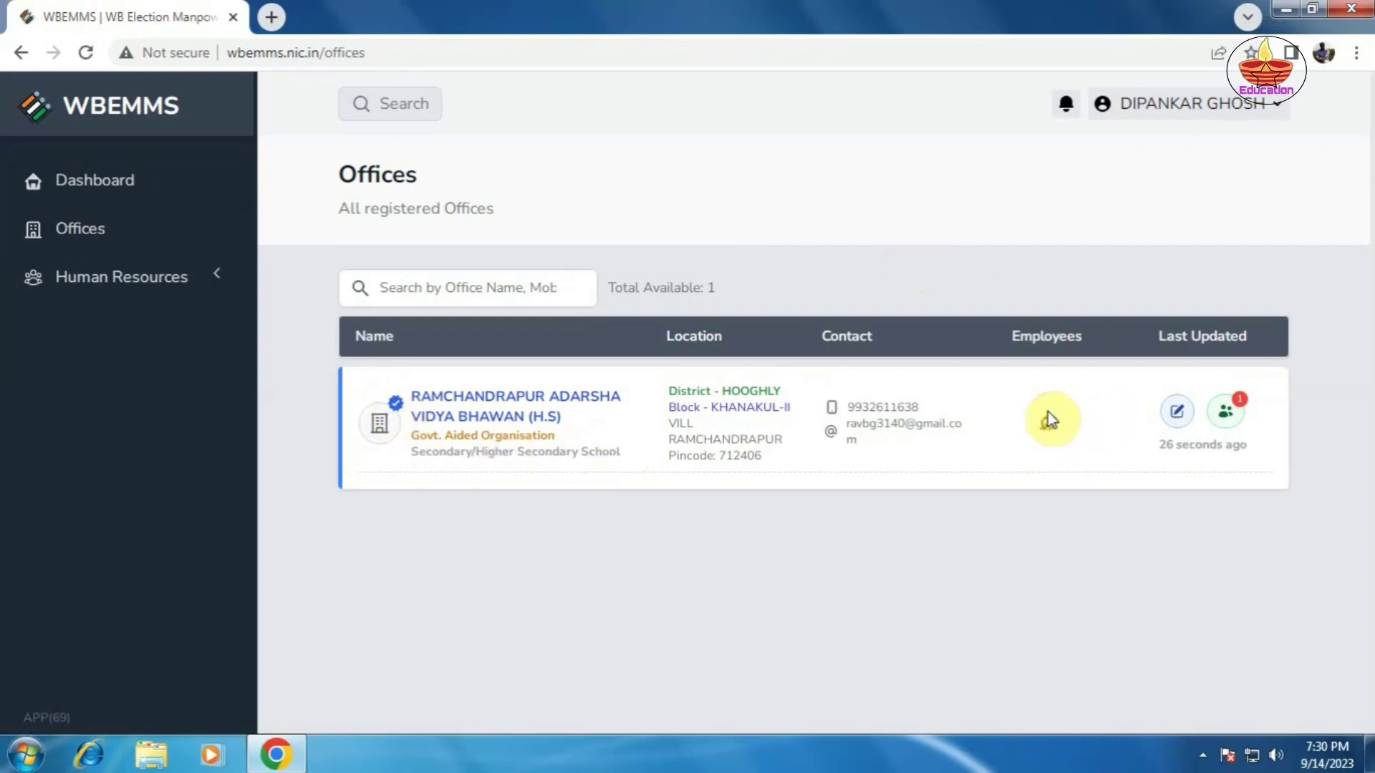
left_click(1067, 417)
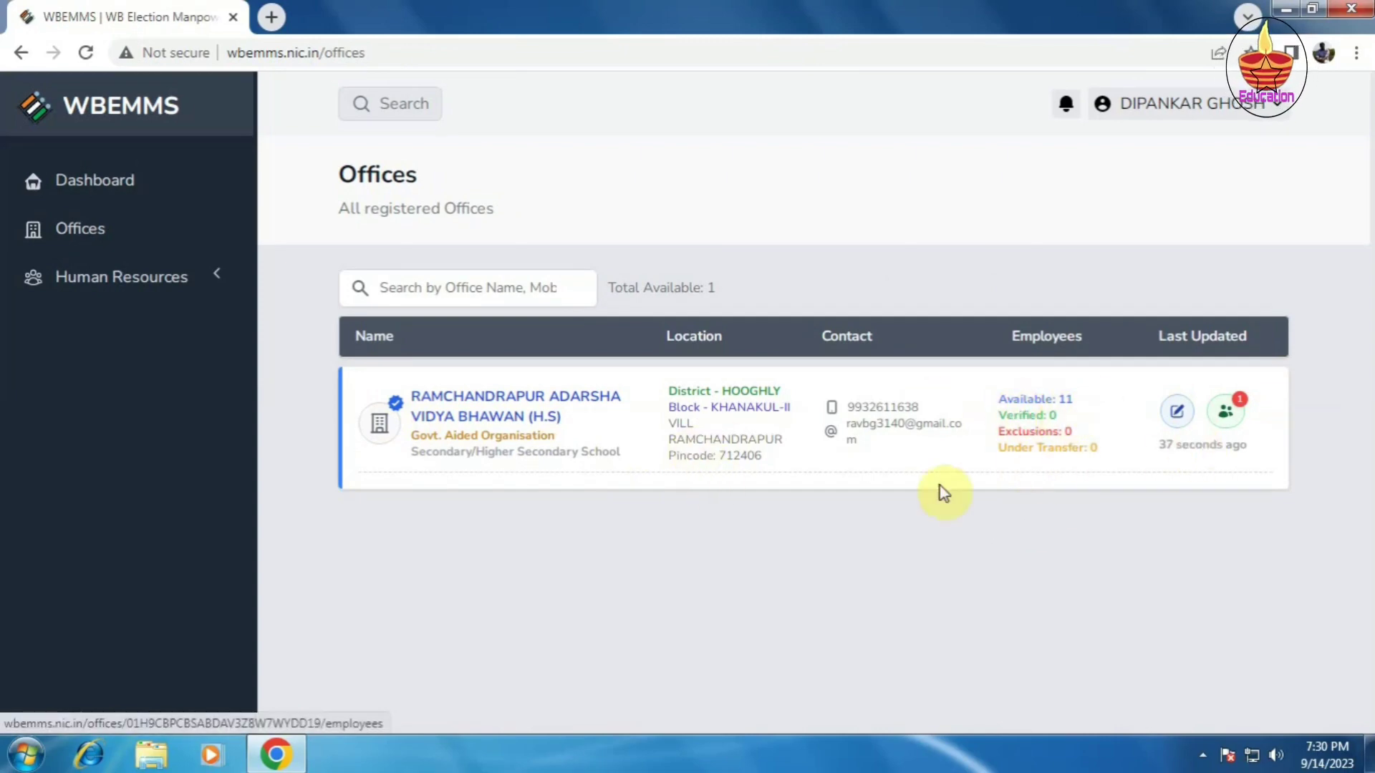
left_click(1229, 412)
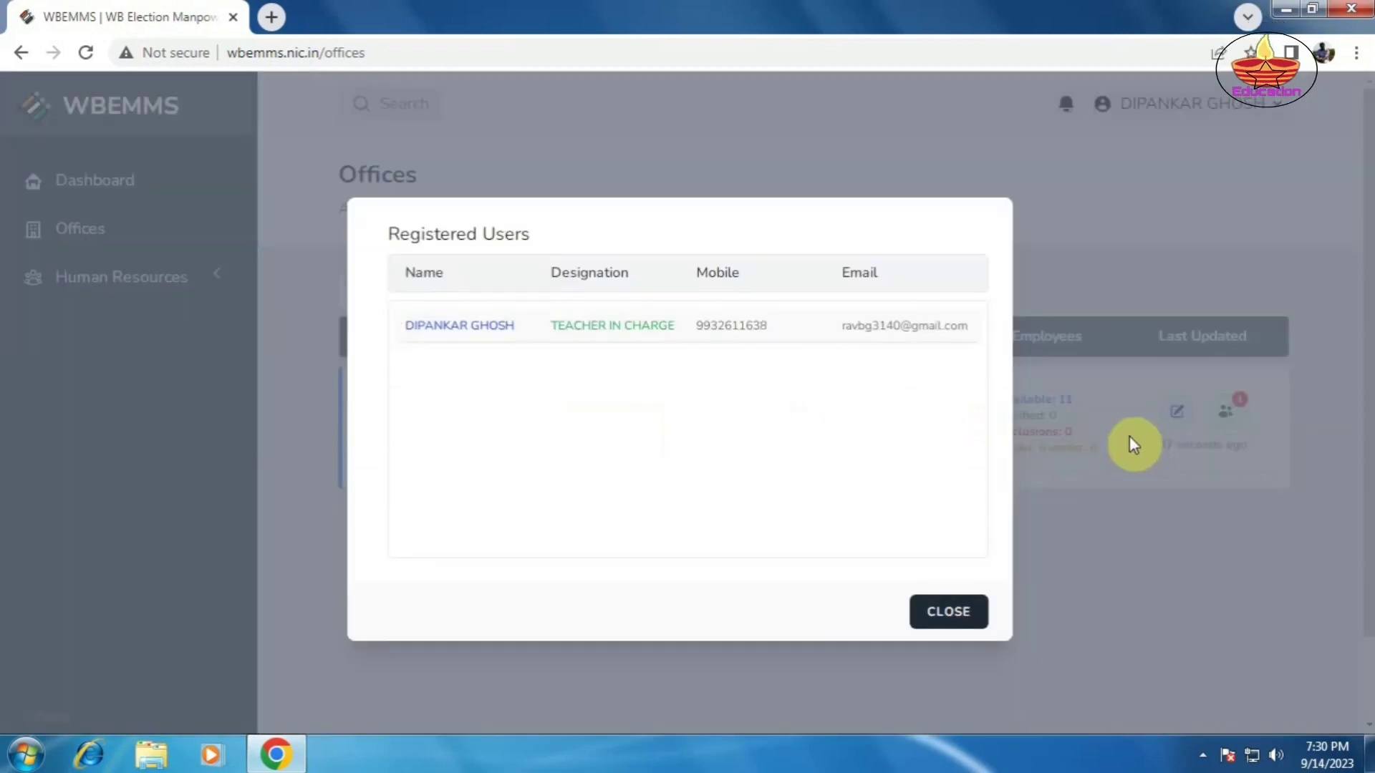
left_click(950, 613)
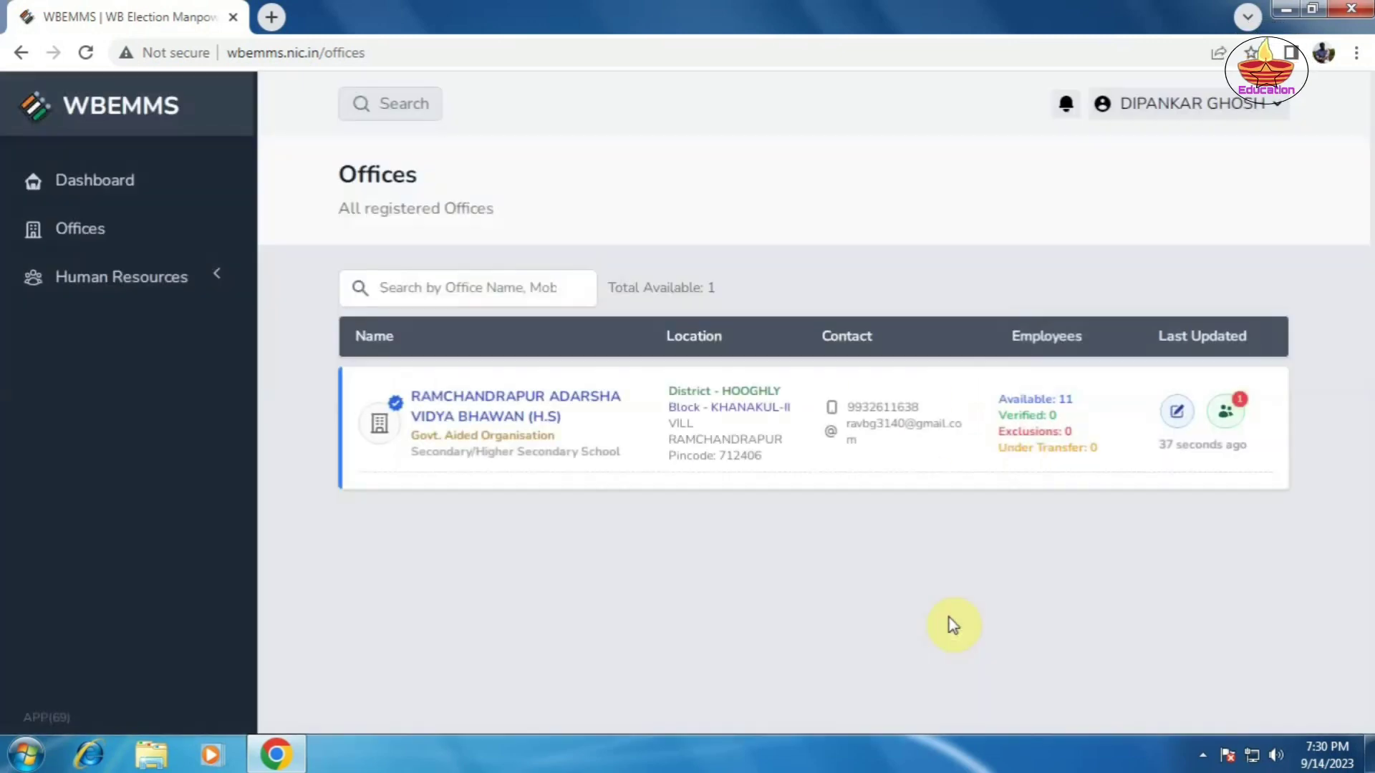
Step: Review the 11 registered employees under Human Resources > Employees, then log out
left_click(145, 285)
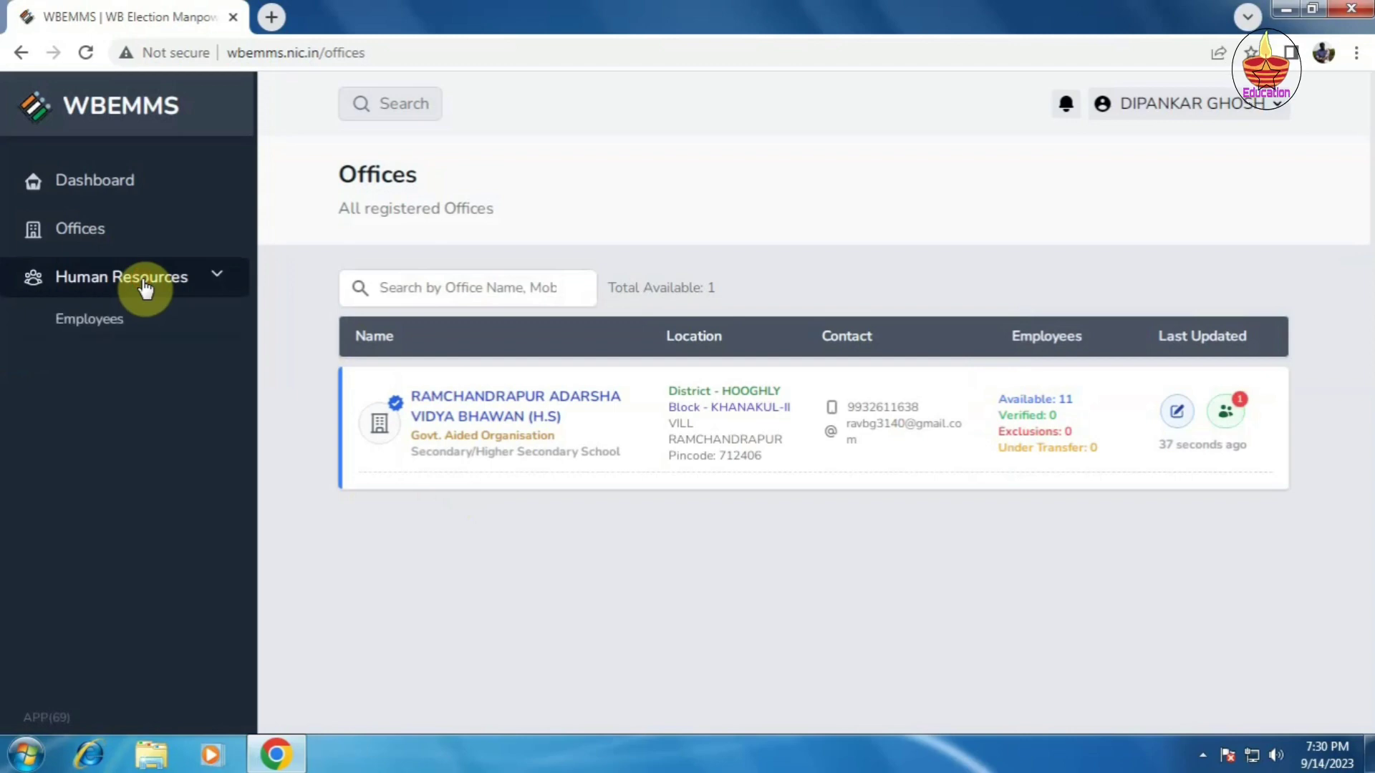
left_click(118, 331)
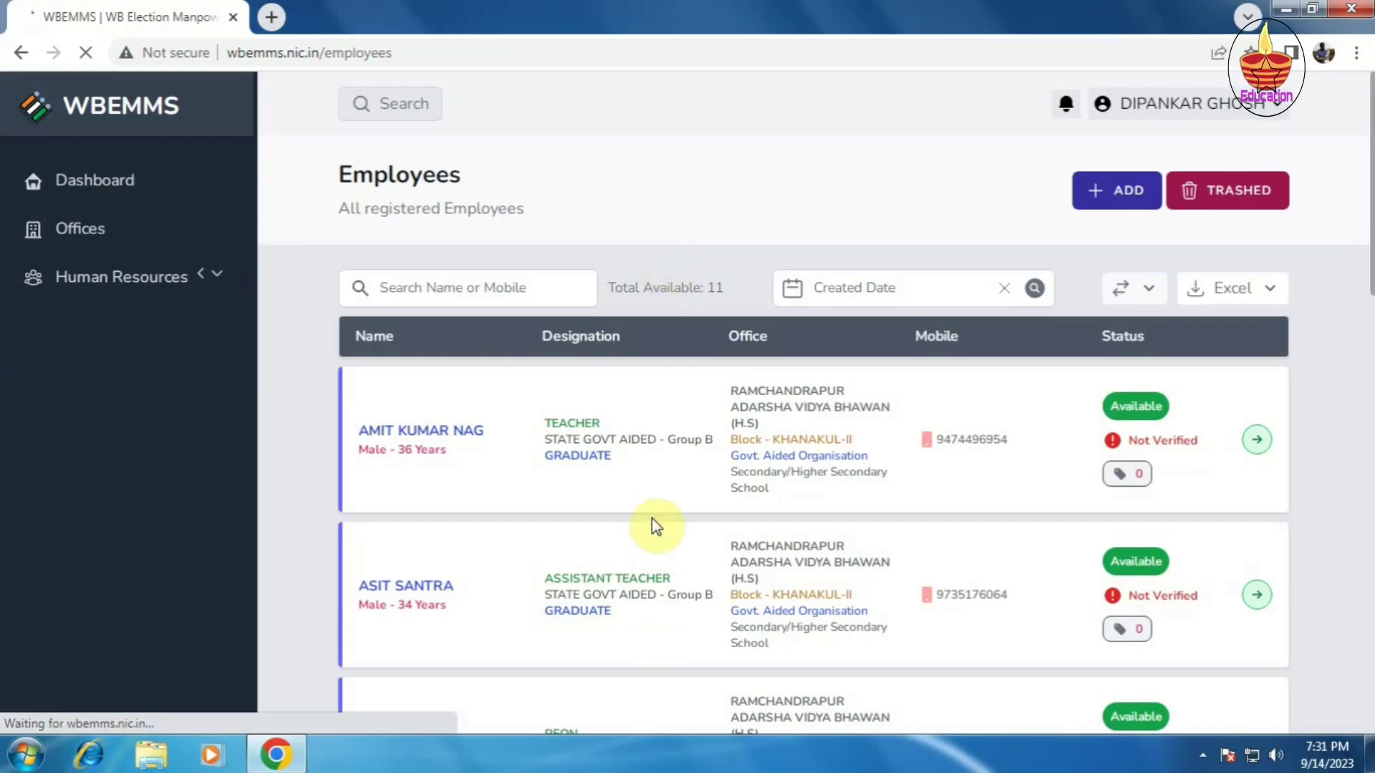
scroll(652, 518, "down", 8)
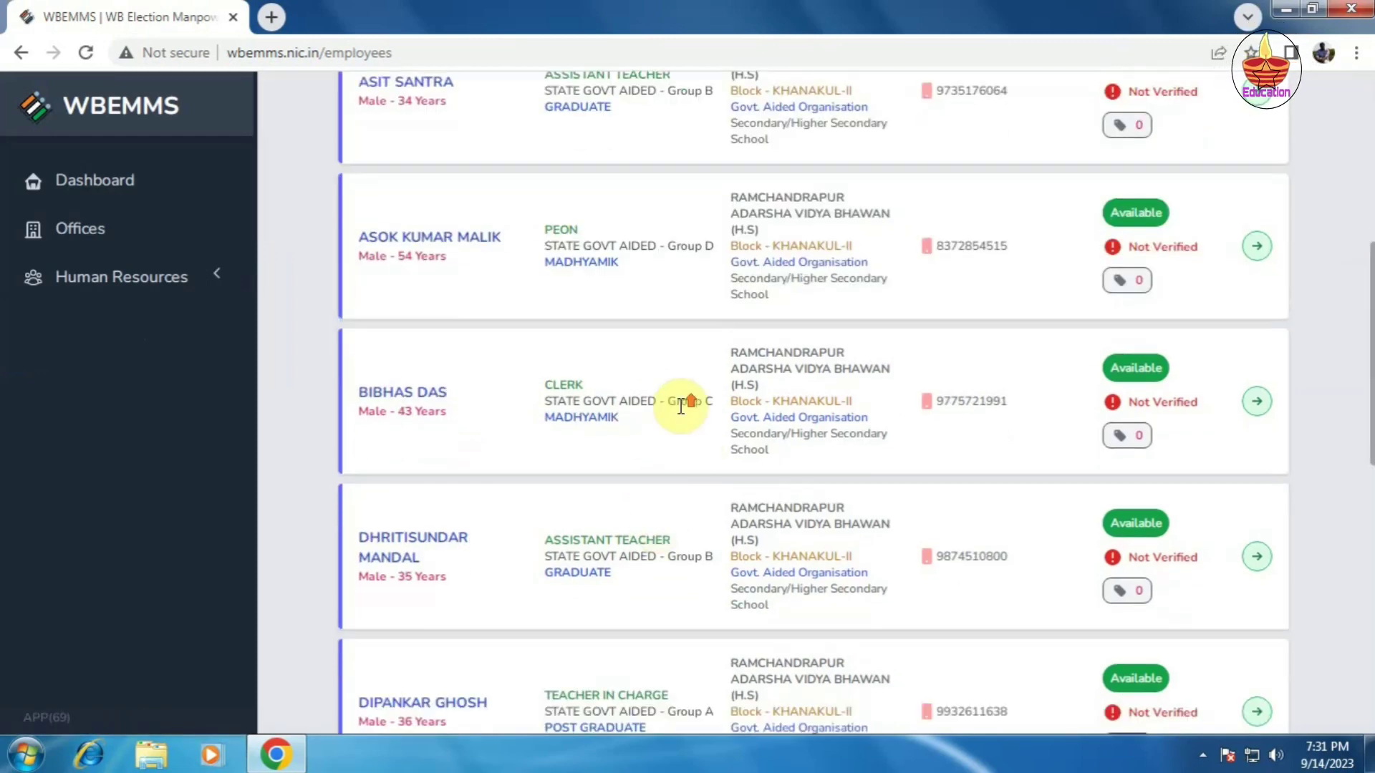
scroll(691, 399, "up", 3)
scroll(680, 406, "up", 4)
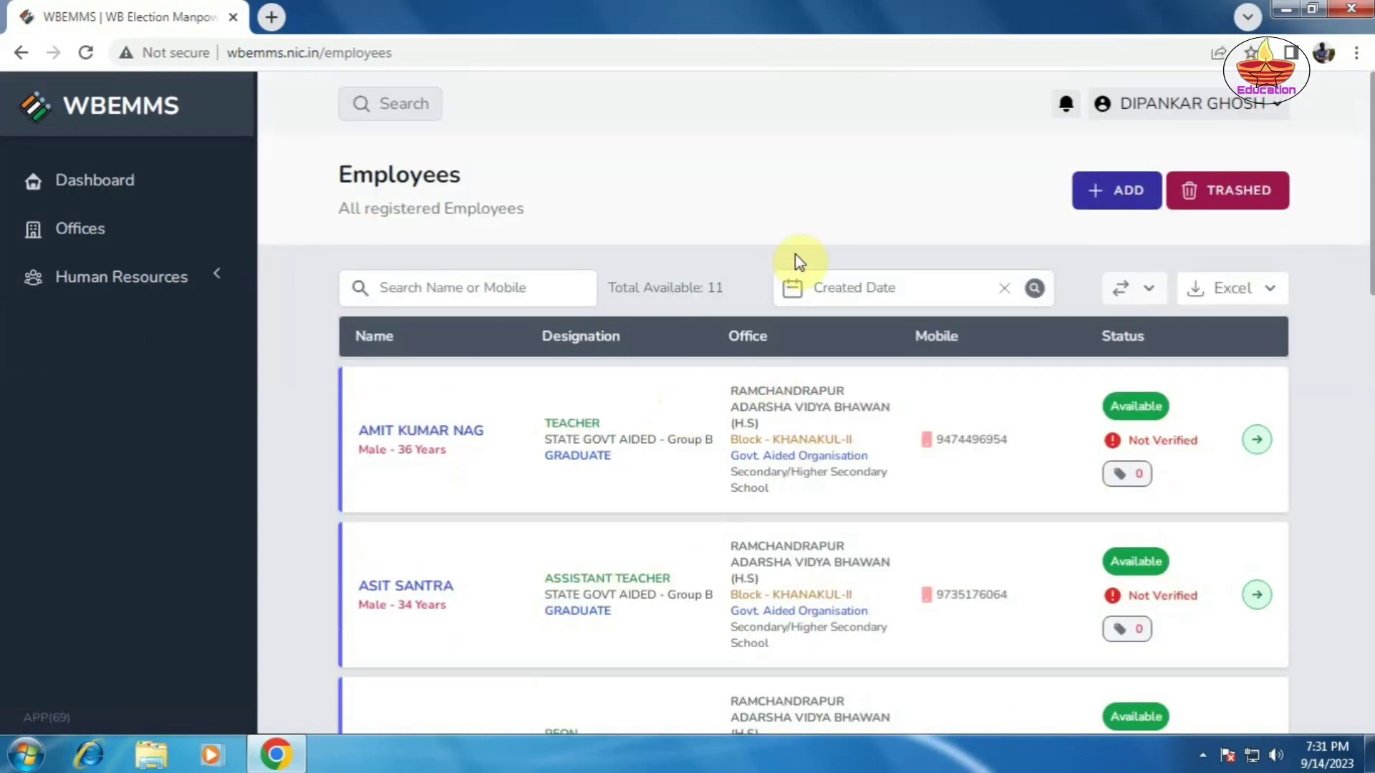
left_click(1211, 109)
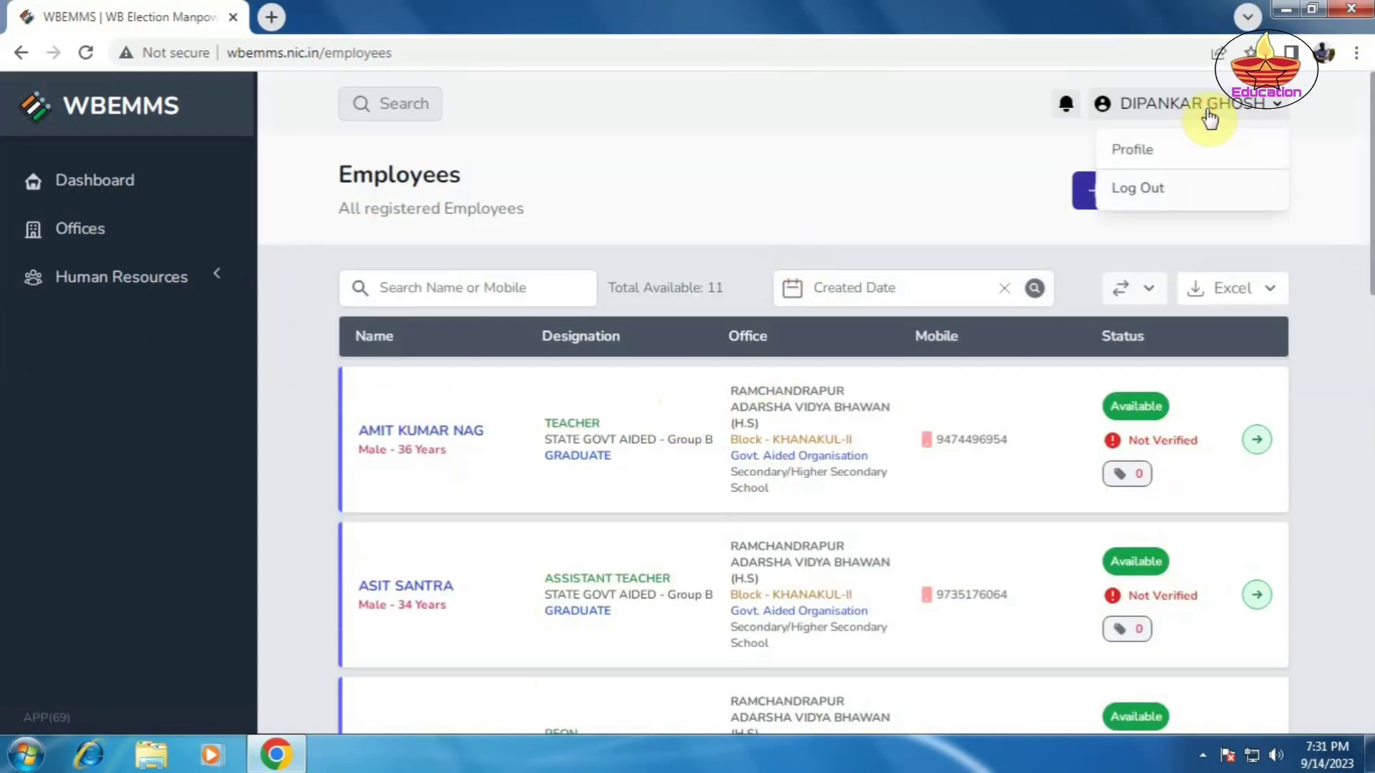
left_click(1154, 200)
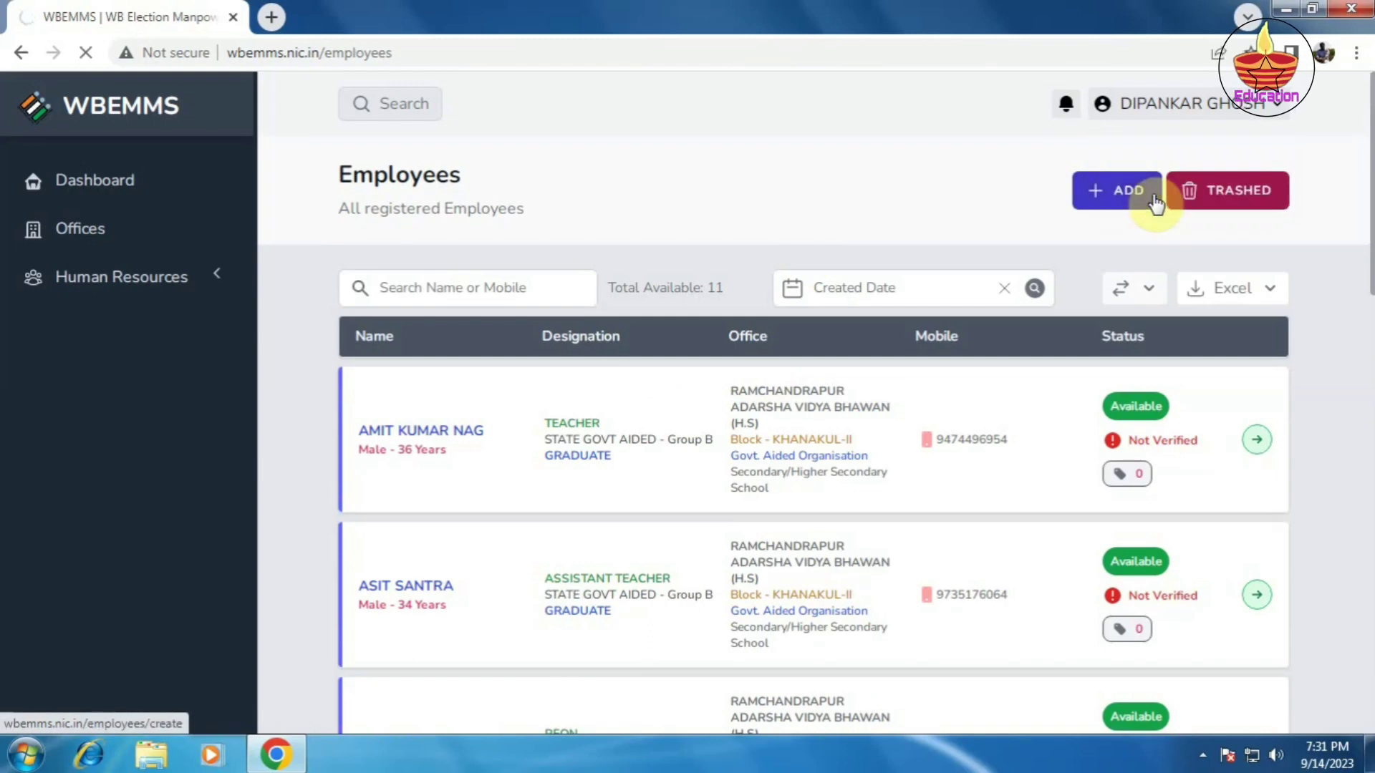